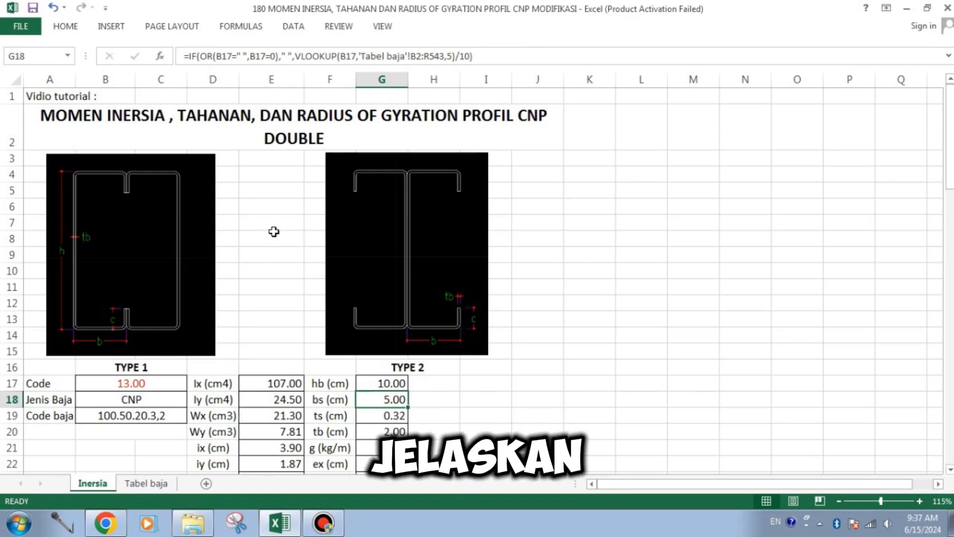
# Step: Look up the code for CNP profile 150.50.20.2,3 in the Tabel baja sheet and set the Code on the Inersia sheet to 6
pyautogui.click(162, 385)
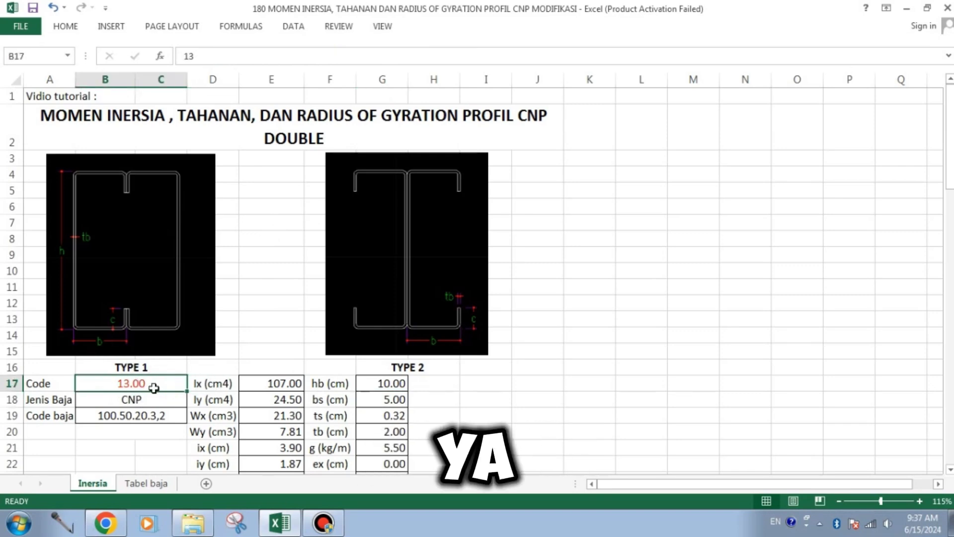
pyautogui.click(147, 483)
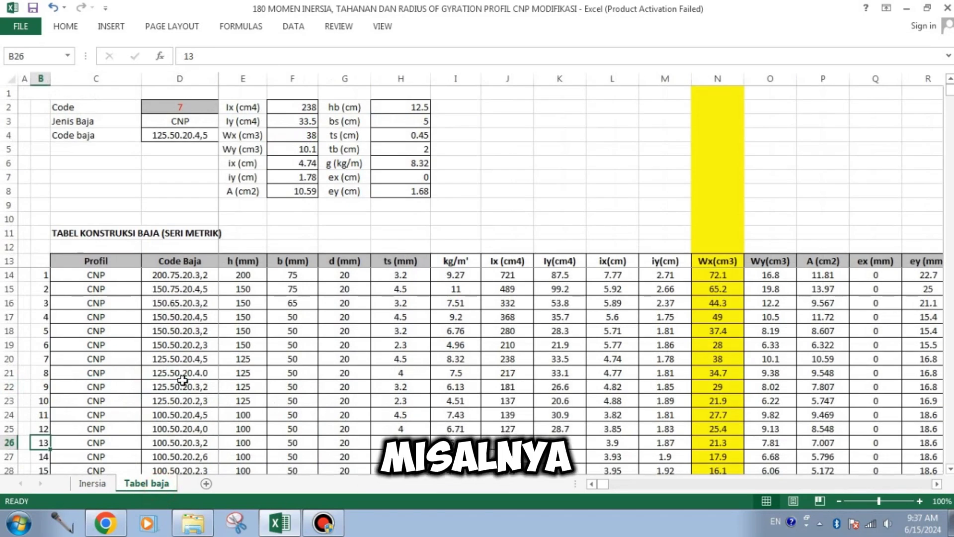
pyautogui.scroll(-2, 188, 370)
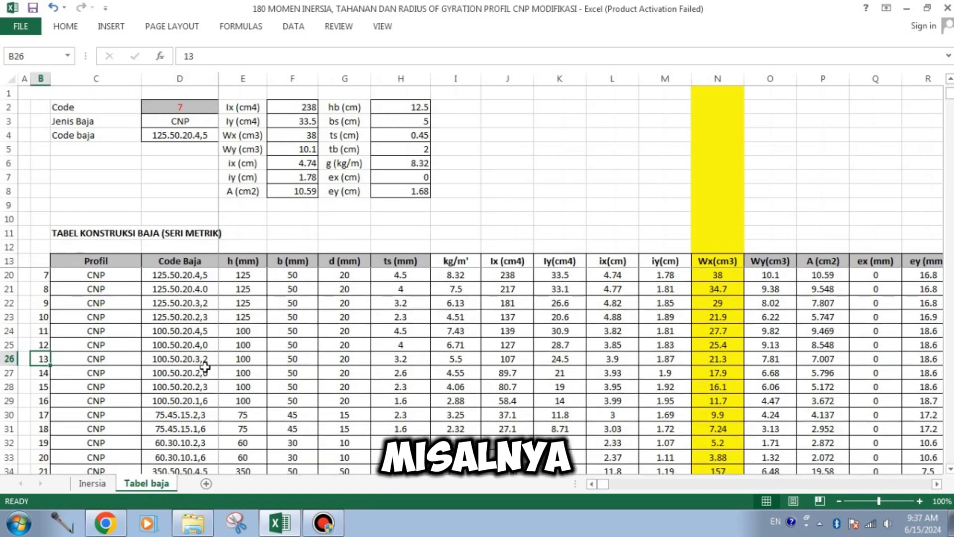
pyautogui.scroll(2, 218, 384)
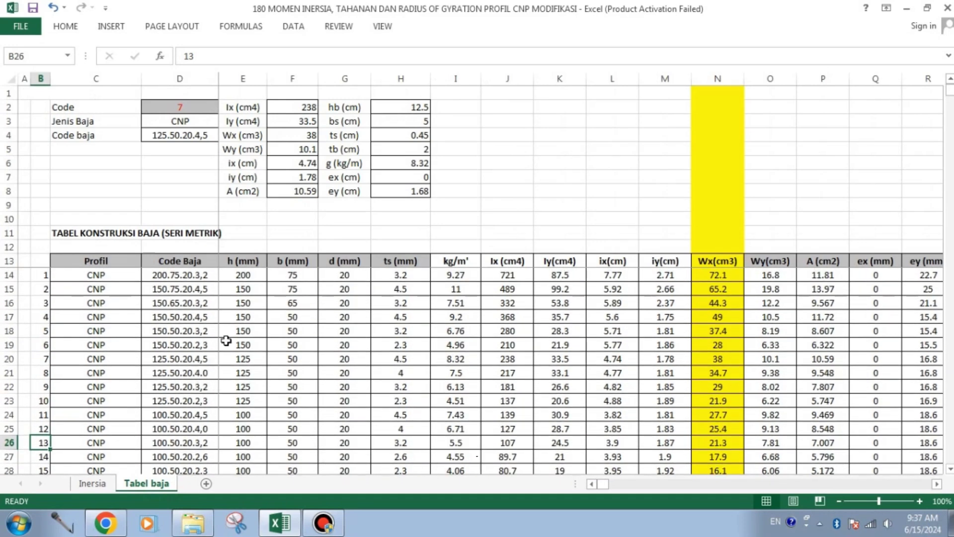
pyautogui.click(44, 343)
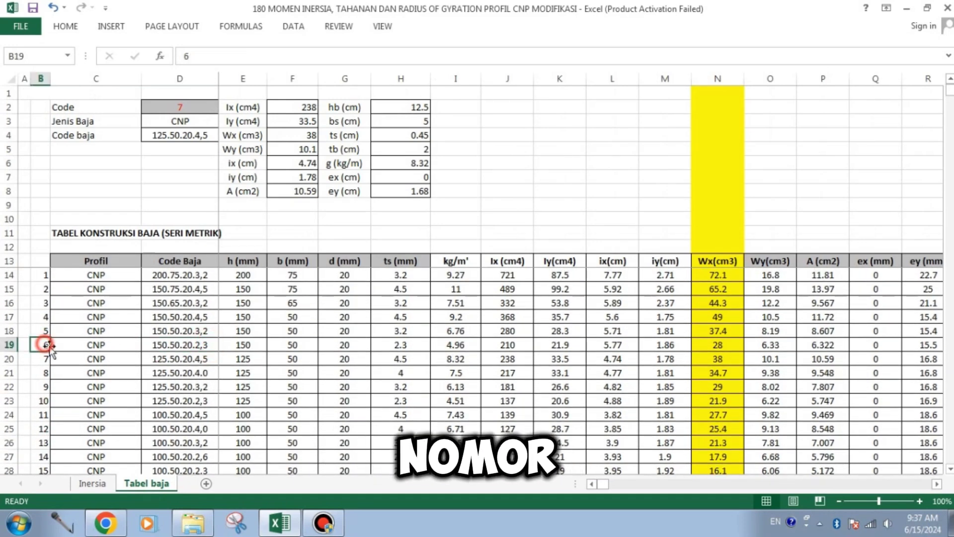
pyautogui.click(94, 484)
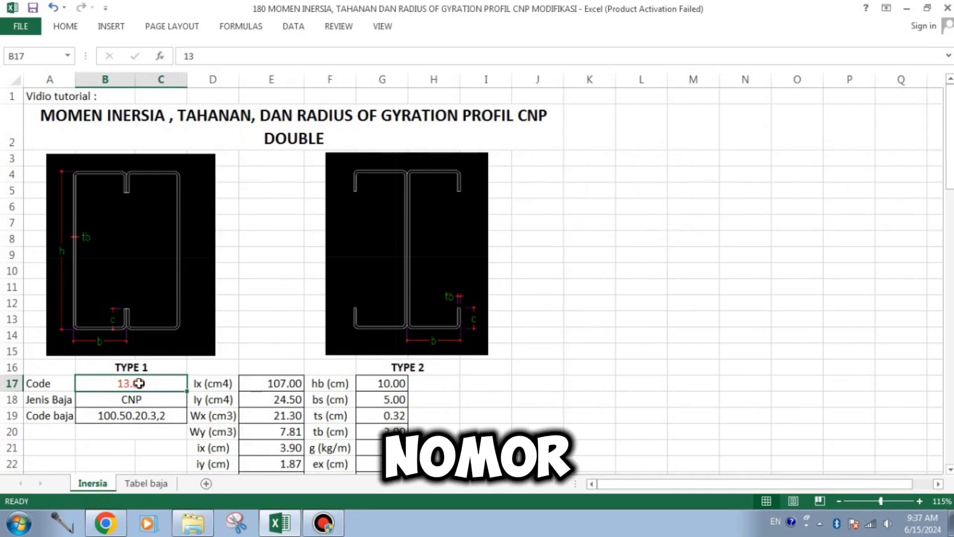
pyautogui.write('6')
pyautogui.press('Return')
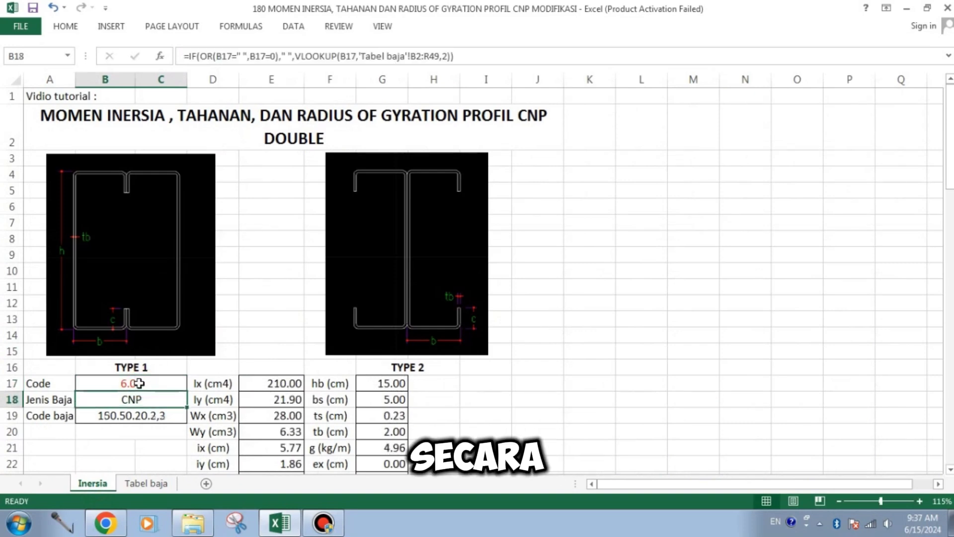
# Step: Inspect the lookup formula behind the Code baja value without changing it
pyautogui.scroll(-1, 194, 377)
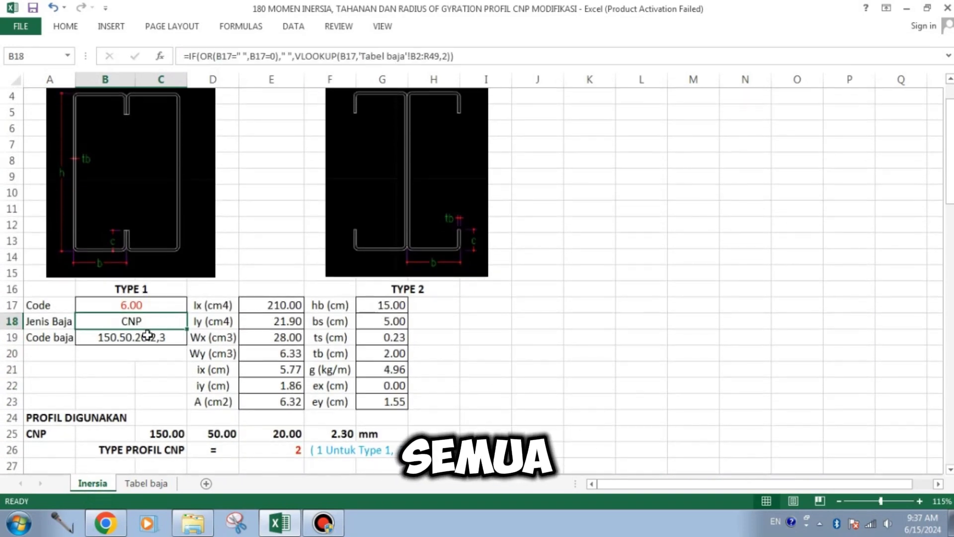
pyautogui.click(161, 339)
pyautogui.doubleClick(169, 337)
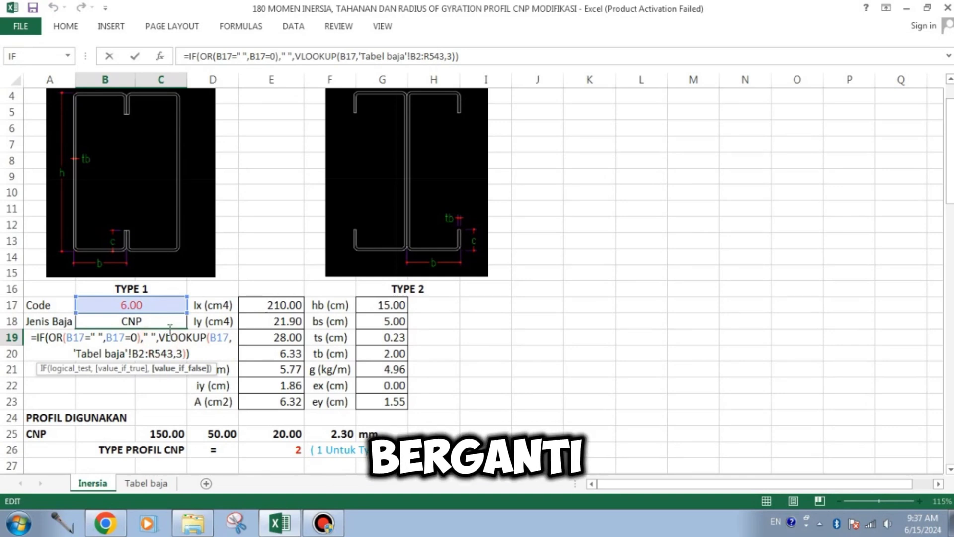
pyautogui.press('Escape')
# Step: Try profile code 8 in the Code cell, and set it back to 6
pyautogui.click(156, 300)
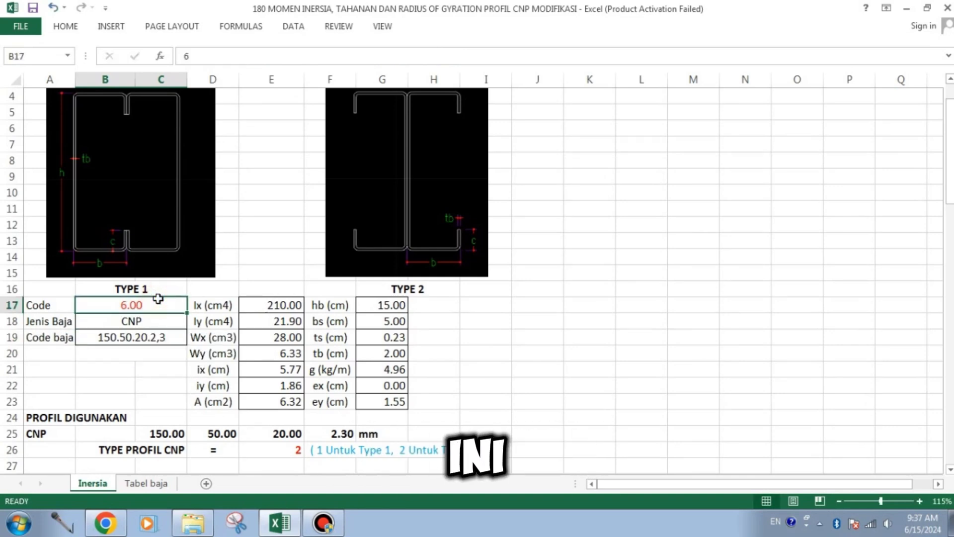
pyautogui.write('8')
pyautogui.press('Return')
pyautogui.click(158, 306)
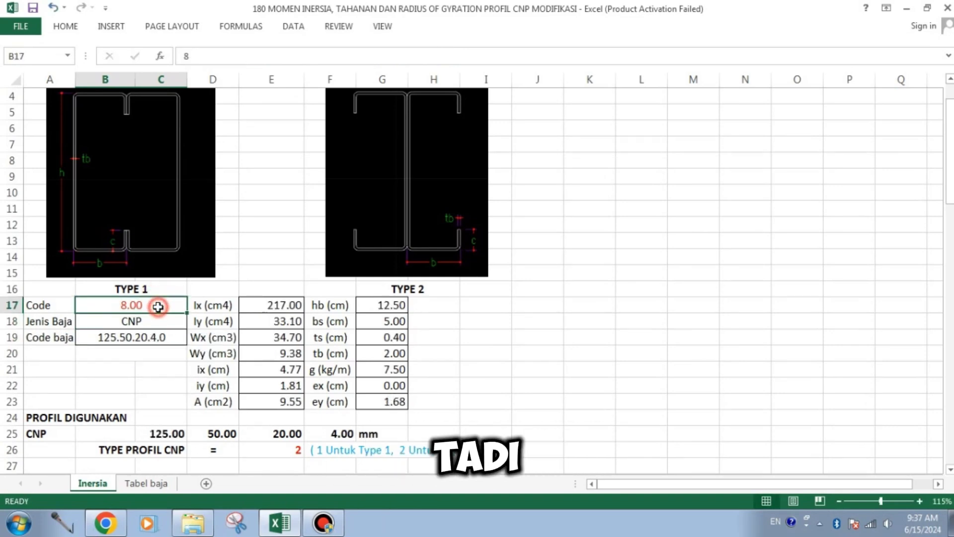
pyautogui.write('6')
pyautogui.press('Return')
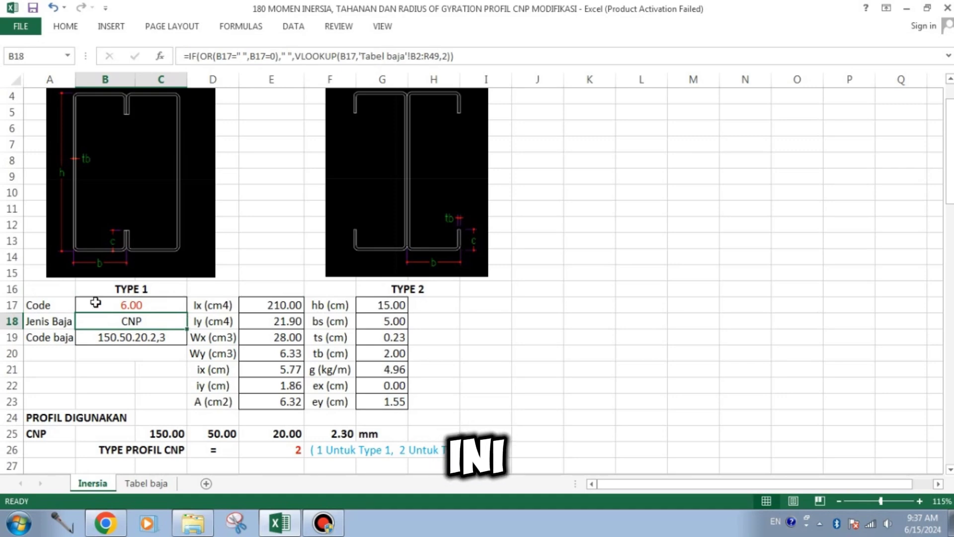
# Step: Examine the section properties from Ix to A and from hb to ey, and check them against the Tabel baja sheet
pyautogui.click(284, 305)
pyautogui.click(285, 320)
pyautogui.click(285, 337)
pyautogui.click(286, 354)
pyautogui.click(285, 370)
pyautogui.click(285, 386)
pyautogui.click(286, 400)
pyautogui.click(390, 304)
pyautogui.click(393, 320)
pyautogui.click(393, 337)
pyautogui.click(392, 353)
pyautogui.click(392, 370)
pyautogui.click(393, 385)
pyautogui.click(392, 401)
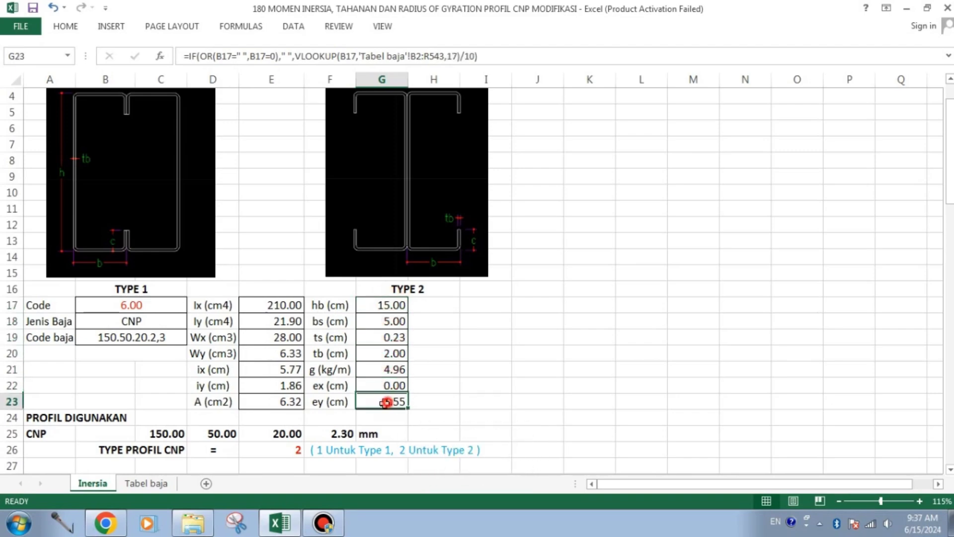
pyautogui.click(146, 484)
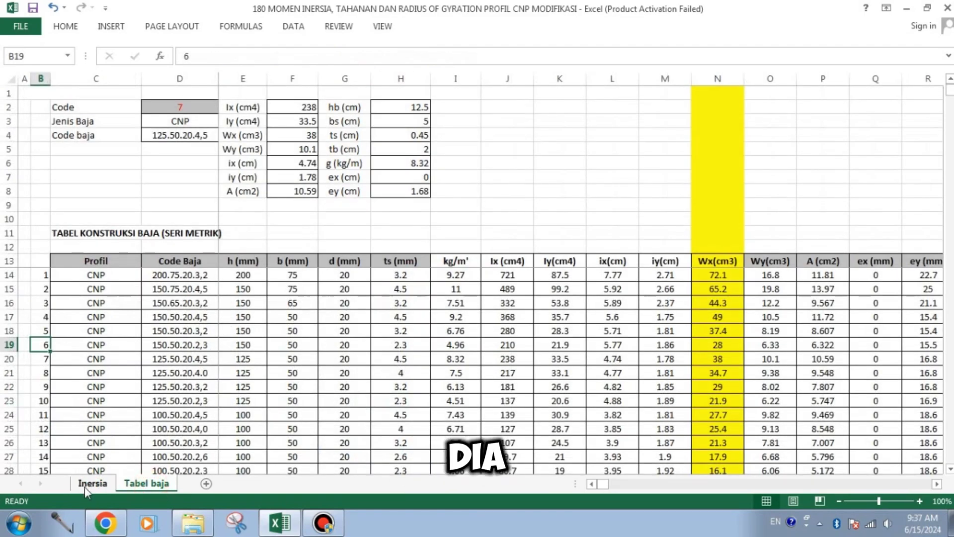
pyautogui.click(85, 487)
# Step: Examine the CNP dimensions and their unit in the PROFIL DIGUNAKAN row
pyautogui.scroll(-2, 447, 293)
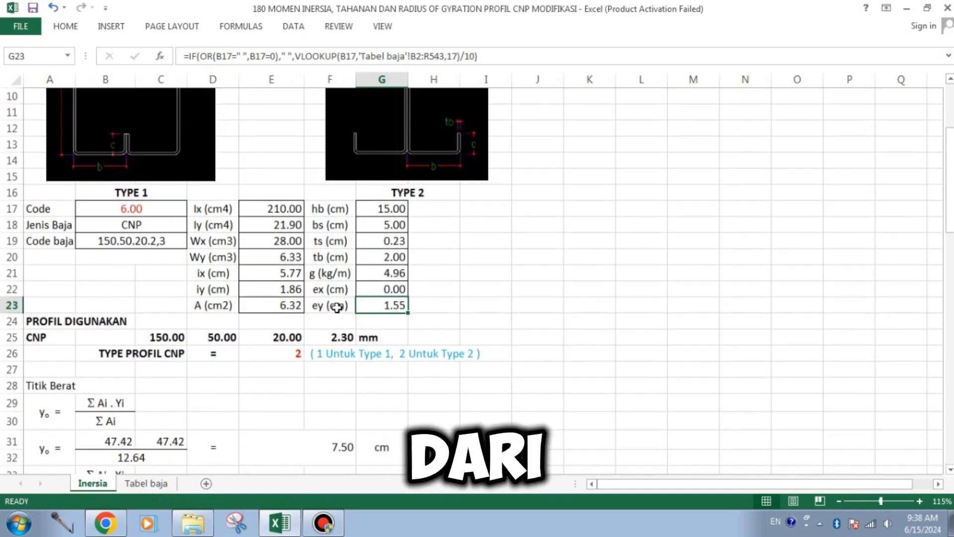
pyautogui.click(49, 321)
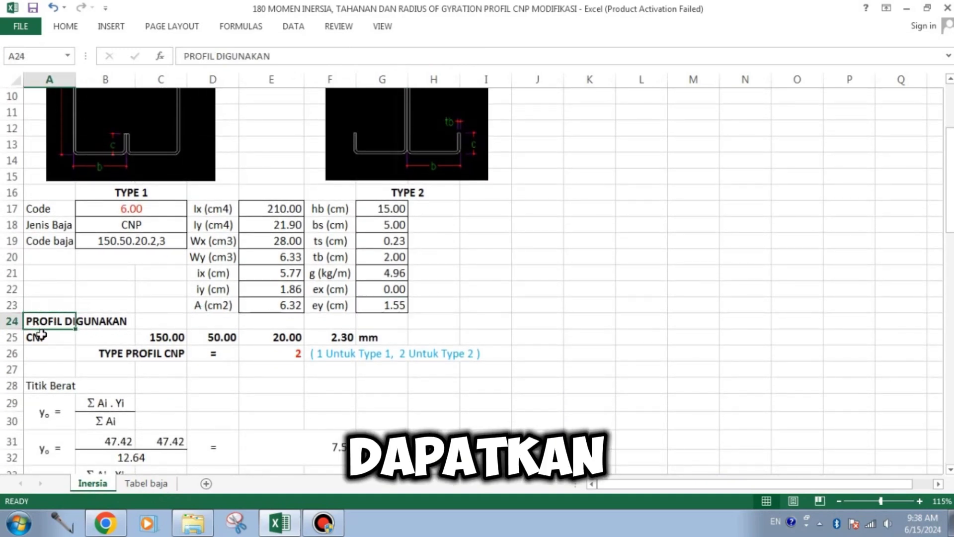
pyautogui.click(33, 336)
pyautogui.click(160, 336)
pyautogui.click(221, 337)
pyautogui.click(284, 337)
pyautogui.click(332, 337)
pyautogui.click(373, 336)
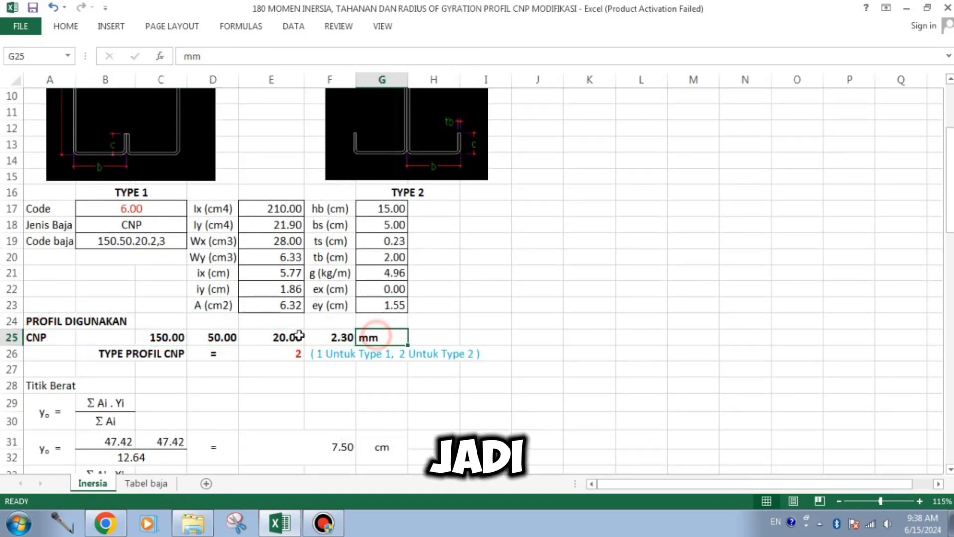
# Step: Match each PROFIL DIGUNAKAN dimension in row 25 with its formula and the dimension labels in the profile diagrams
pyautogui.click(171, 336)
pyautogui.scroll(1, 167, 329)
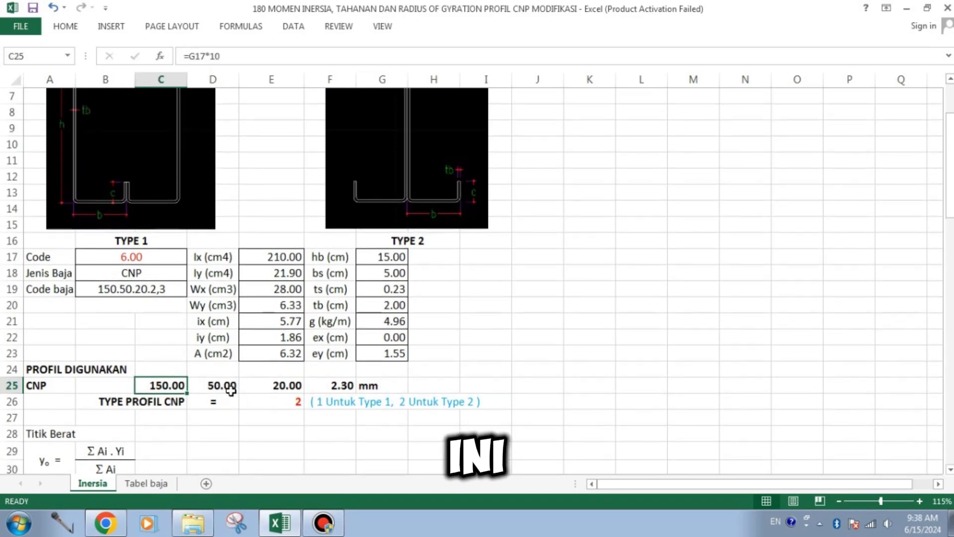
pyautogui.click(222, 386)
pyautogui.scroll(1, 223, 386)
pyautogui.click(277, 433)
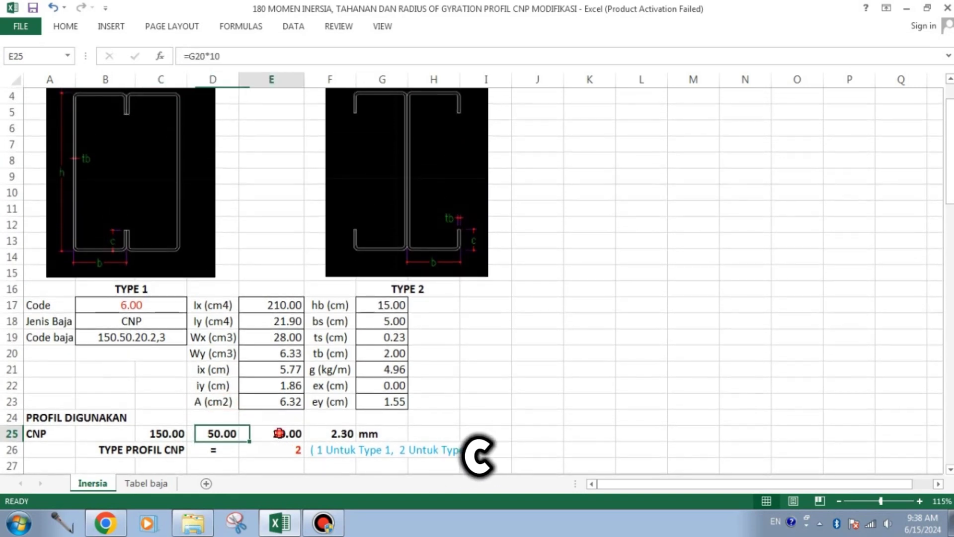
pyautogui.click(341, 433)
pyautogui.scroll(-1, 401, 277)
pyautogui.click(395, 385)
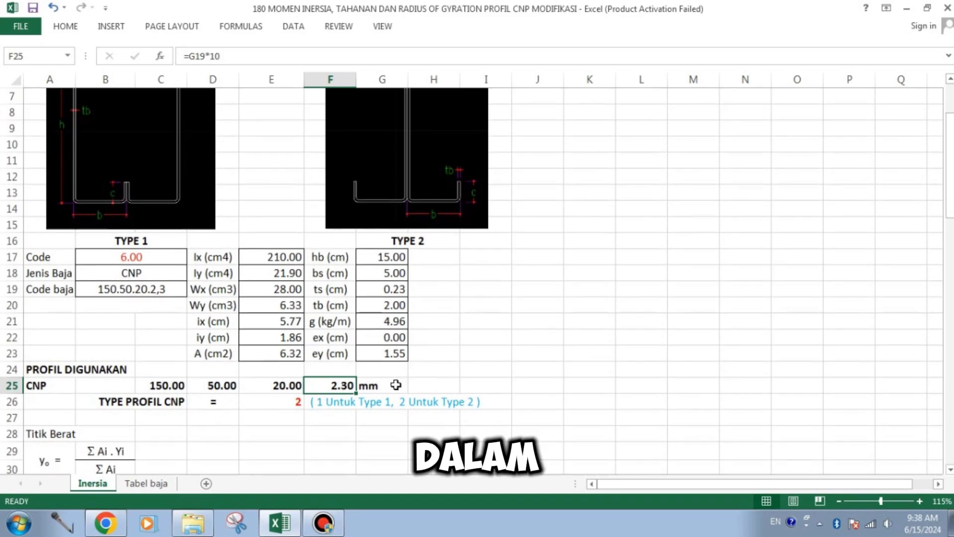
# Step: Compare the Type 1 and Type 2 profile diagrams and set TYPE PROFIL CNP to 1
pyautogui.scroll(-1, 383, 332)
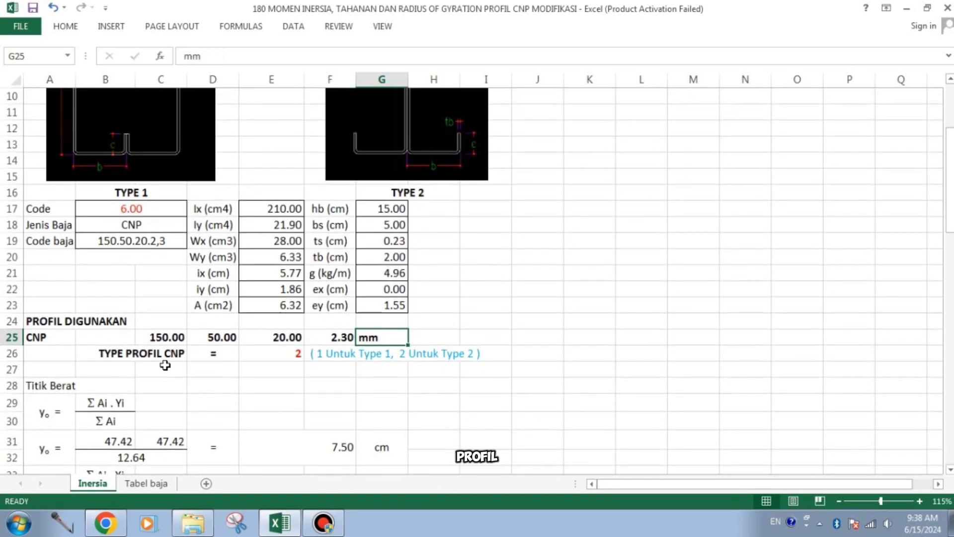
pyautogui.scroll(-1, 184, 366)
pyautogui.scroll(1, 184, 365)
pyautogui.scroll(2, 185, 365)
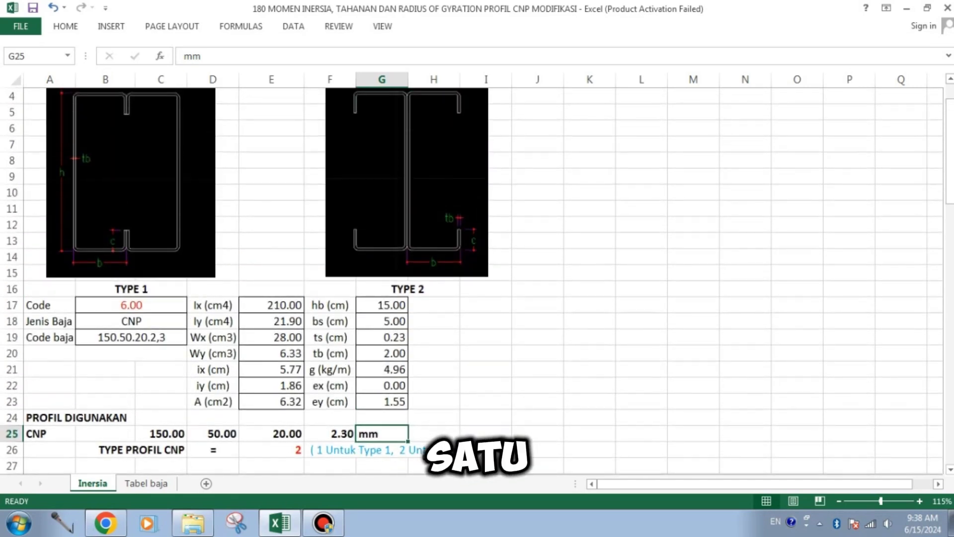
pyautogui.scroll(1, 188, 234)
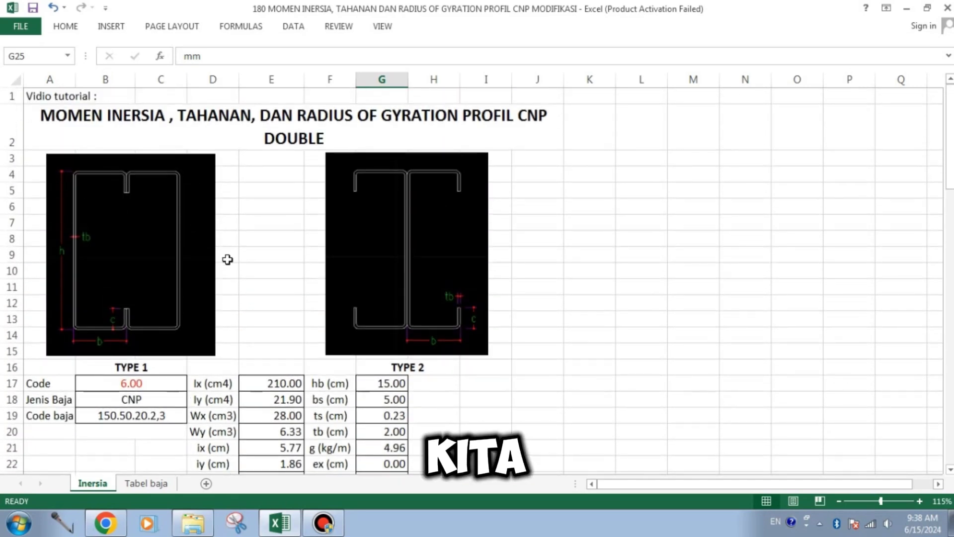
pyautogui.scroll(-1, 433, 411)
pyautogui.scroll(1, 419, 440)
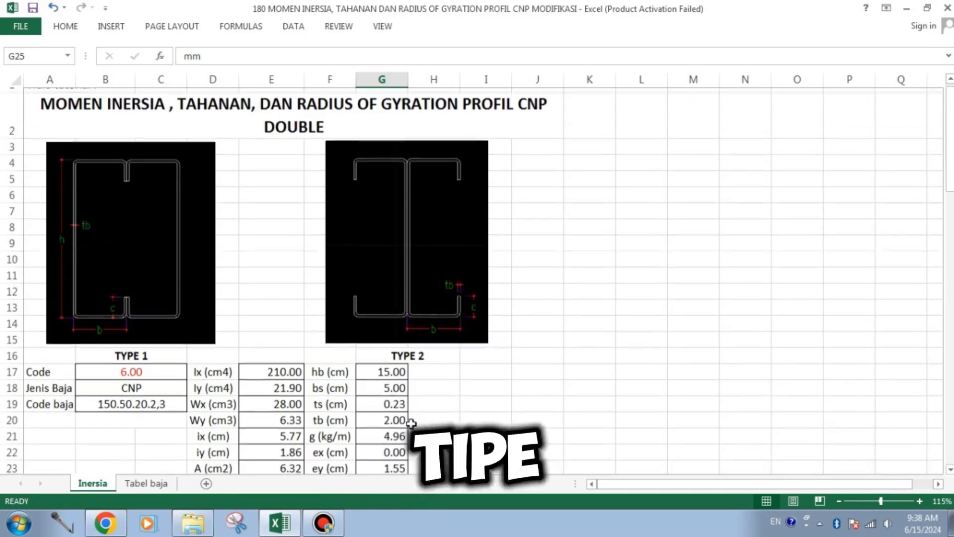
pyautogui.scroll(-1, 473, 328)
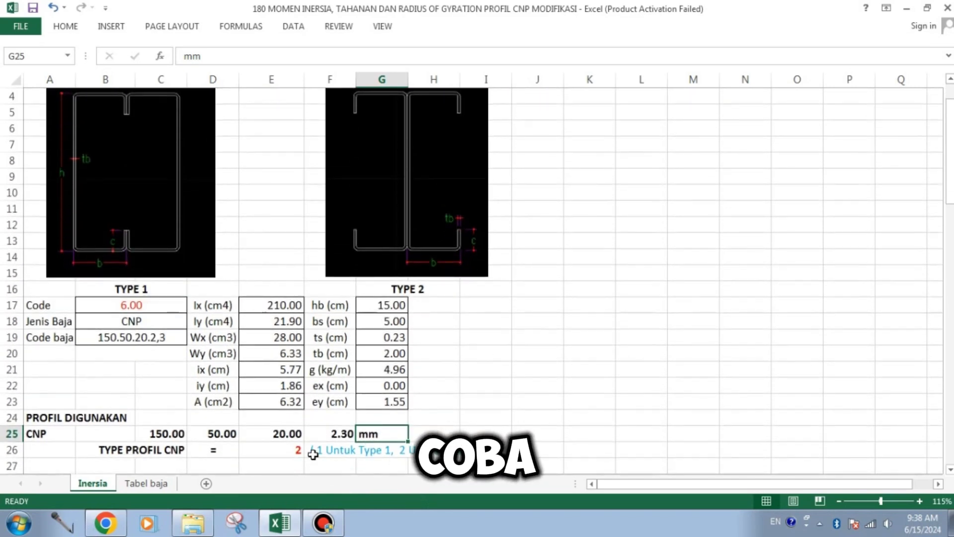
pyautogui.click(296, 450)
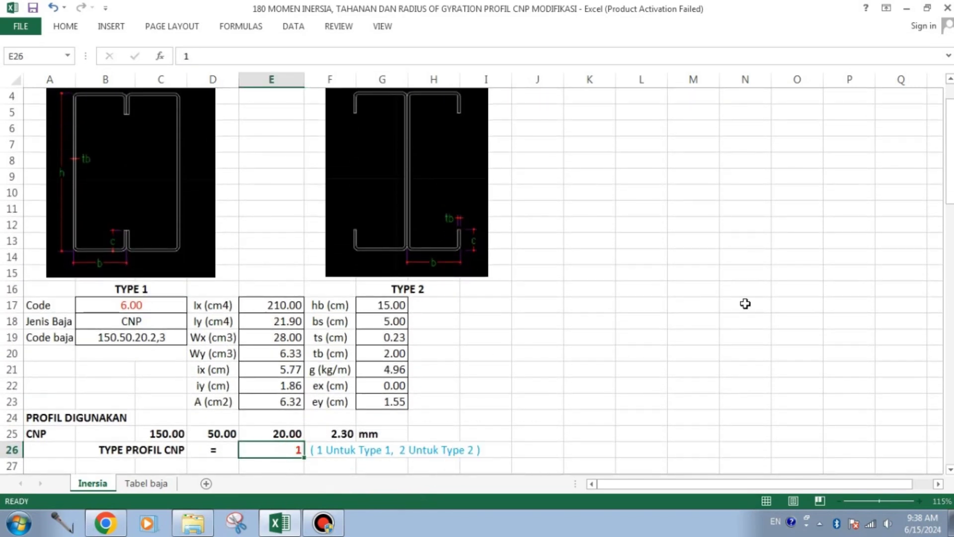
pyautogui.write('1')
pyautogui.press('Return')
# Step: Examine the Titik Berat calculation of yo, including its formula, numerator and denominator terms, result and unit
pyautogui.scroll(-3, 571, 224)
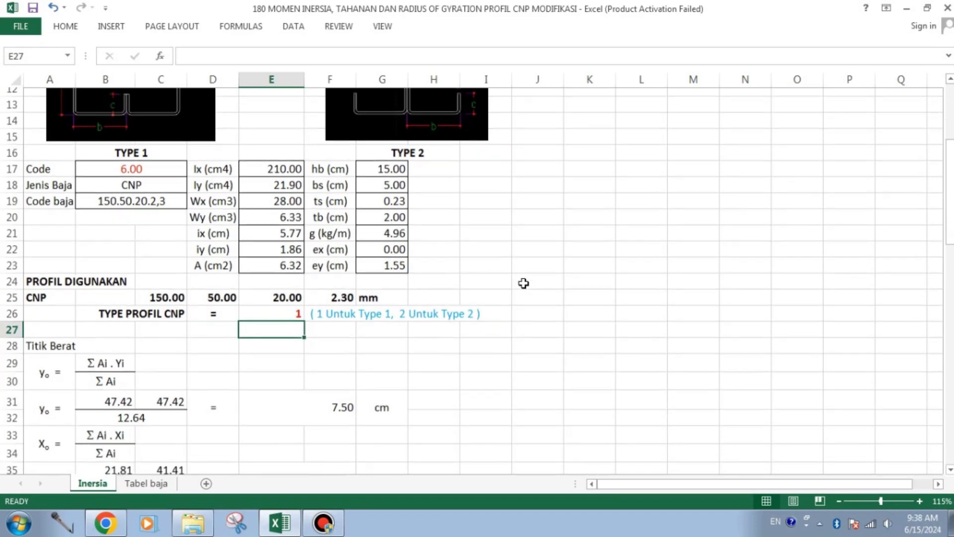
pyautogui.scroll(-1, 523, 283)
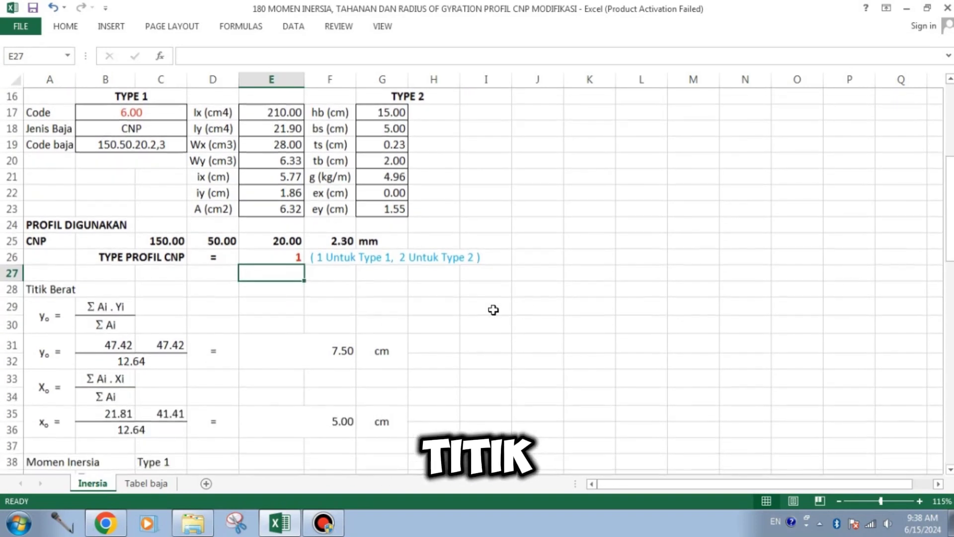
pyautogui.click(52, 316)
pyautogui.click(102, 306)
pyautogui.click(110, 324)
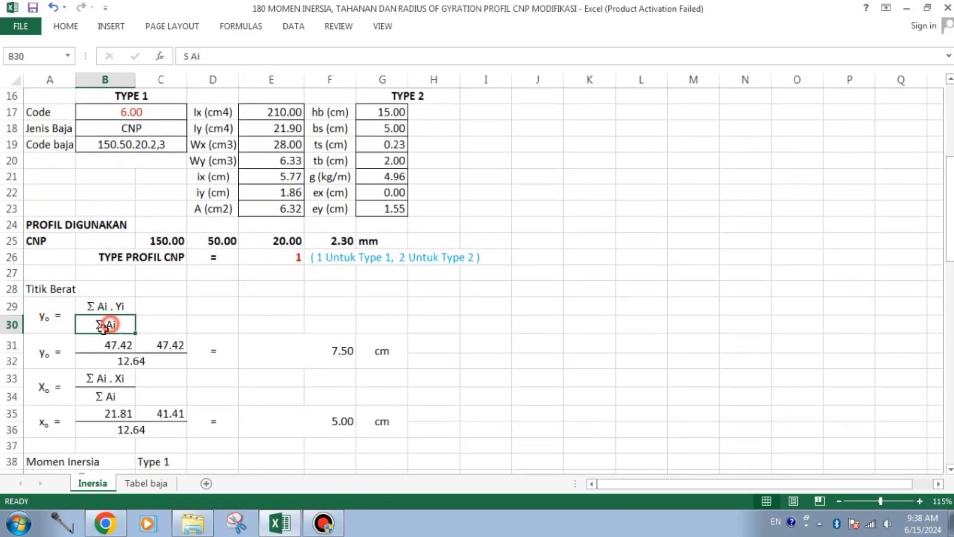
pyautogui.click(38, 352)
pyautogui.click(115, 344)
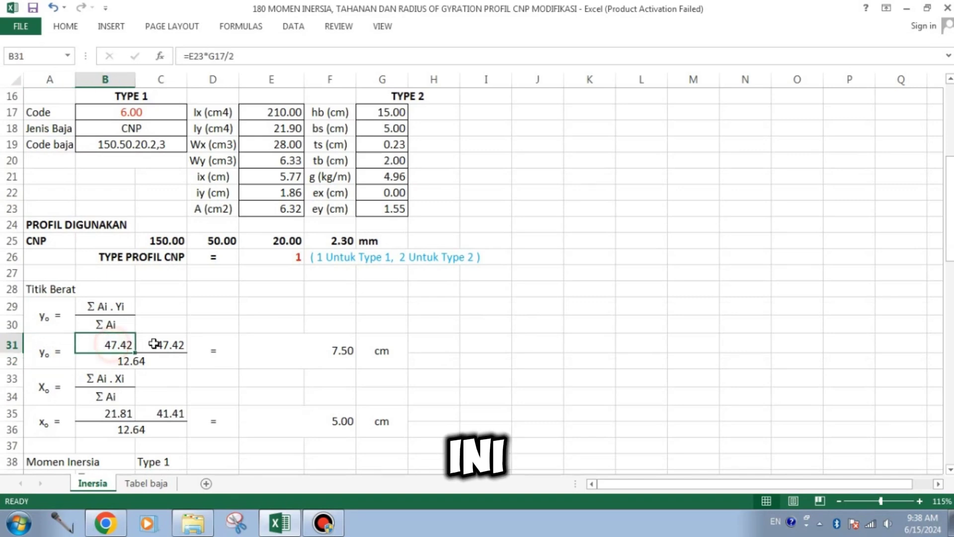
pyautogui.click(160, 344)
pyautogui.click(140, 359)
pyautogui.click(209, 354)
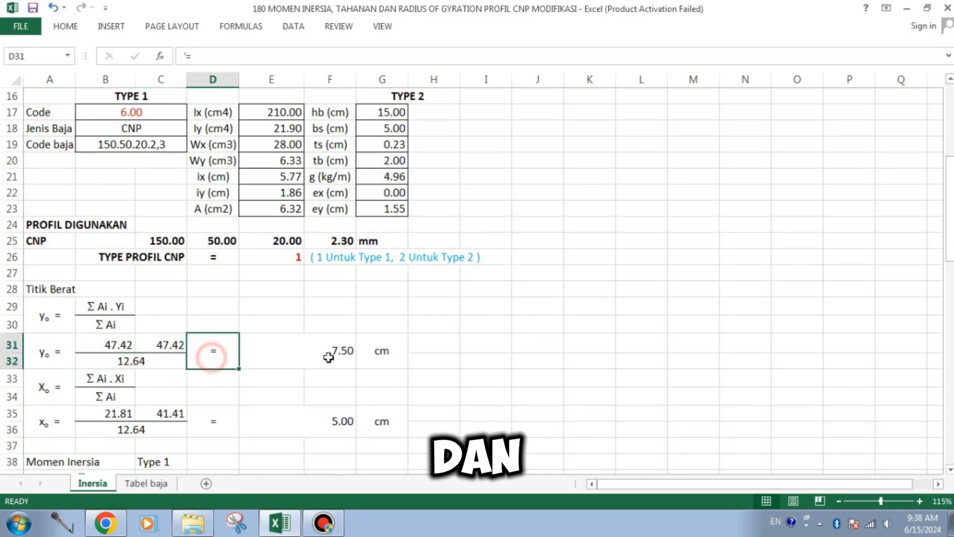
pyautogui.click(340, 356)
pyautogui.click(382, 351)
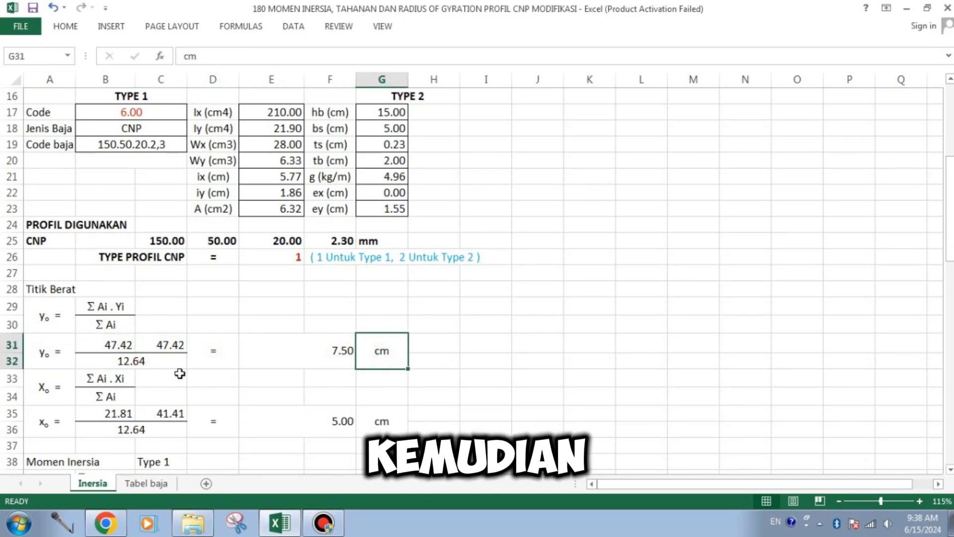
# Step: Examine the Titik Berat calculation of xo, including its Ai·Xi formula, the numerator and denominator terms and the result cell
pyautogui.click(44, 389)
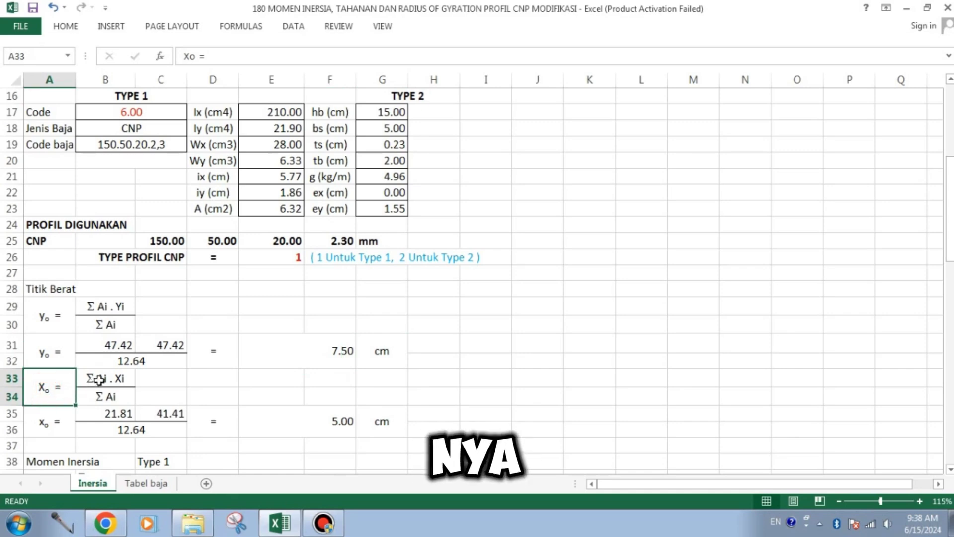
pyautogui.click(116, 378)
pyautogui.click(102, 396)
pyautogui.click(100, 416)
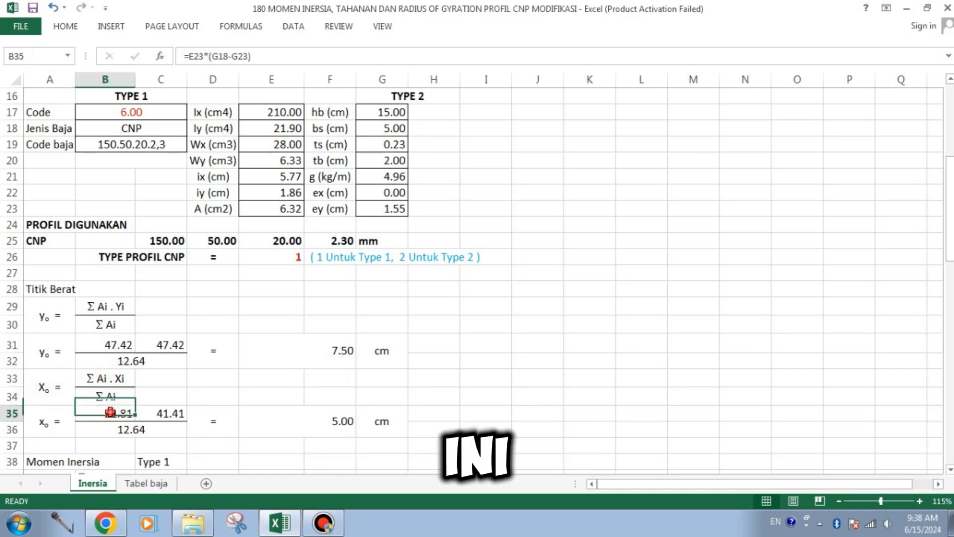
pyautogui.click(160, 415)
pyautogui.click(144, 428)
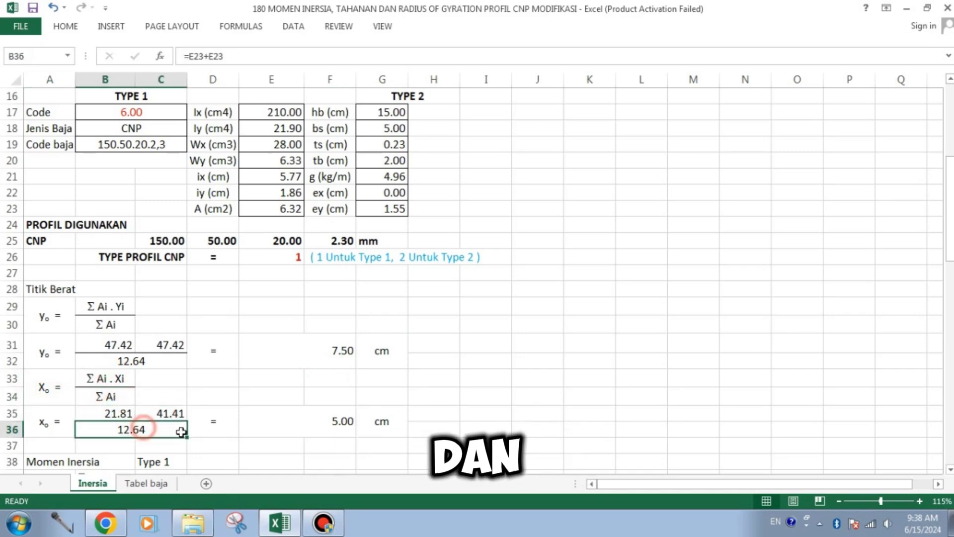
pyautogui.click(307, 426)
# Step: Examine the Type 1 Momen Inersia calculation of Ix in rows 39 and 40, from its summation formula to its unit
pyautogui.scroll(-3, 438, 298)
pyautogui.scroll(1, 437, 294)
pyautogui.scroll(1, 437, 292)
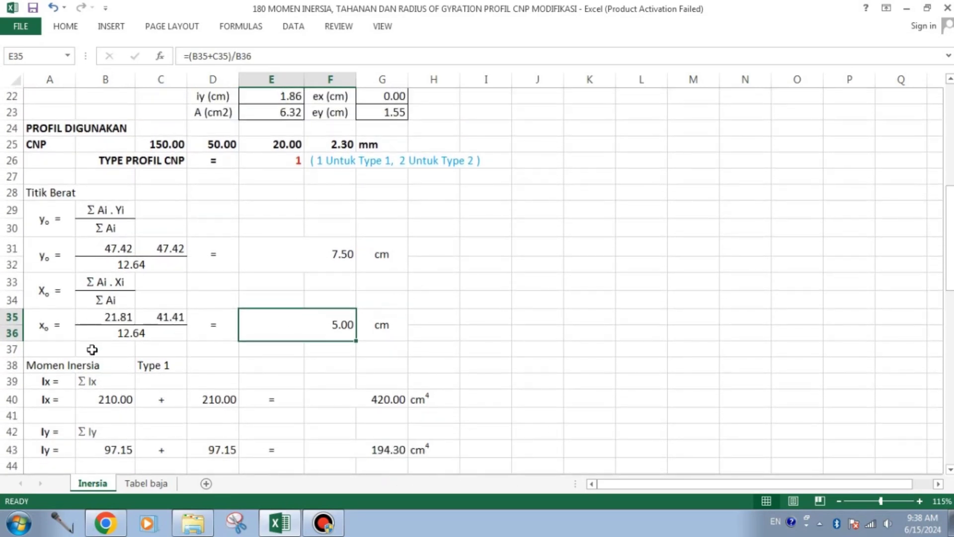
pyautogui.click(171, 365)
pyautogui.scroll(-1, 232, 328)
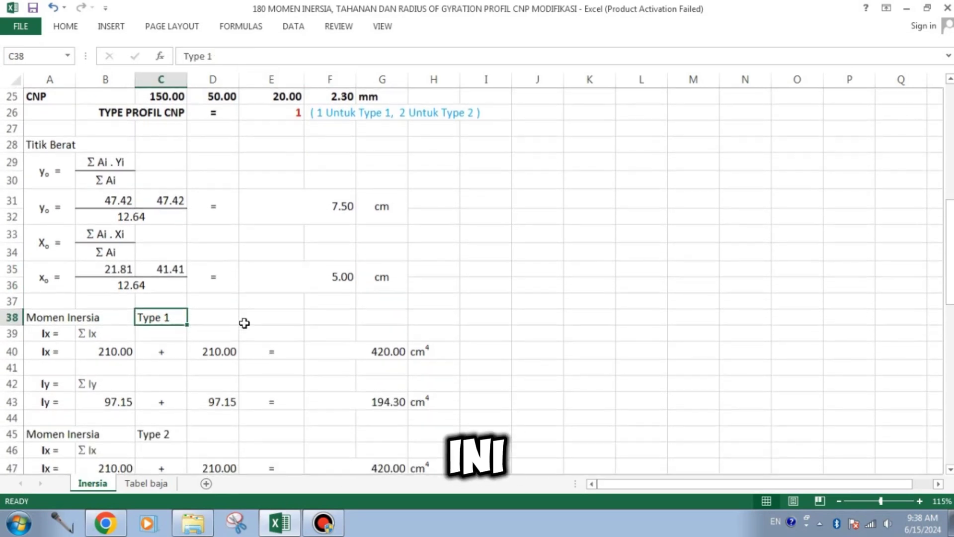
pyautogui.click(58, 334)
pyautogui.click(110, 334)
pyautogui.click(105, 353)
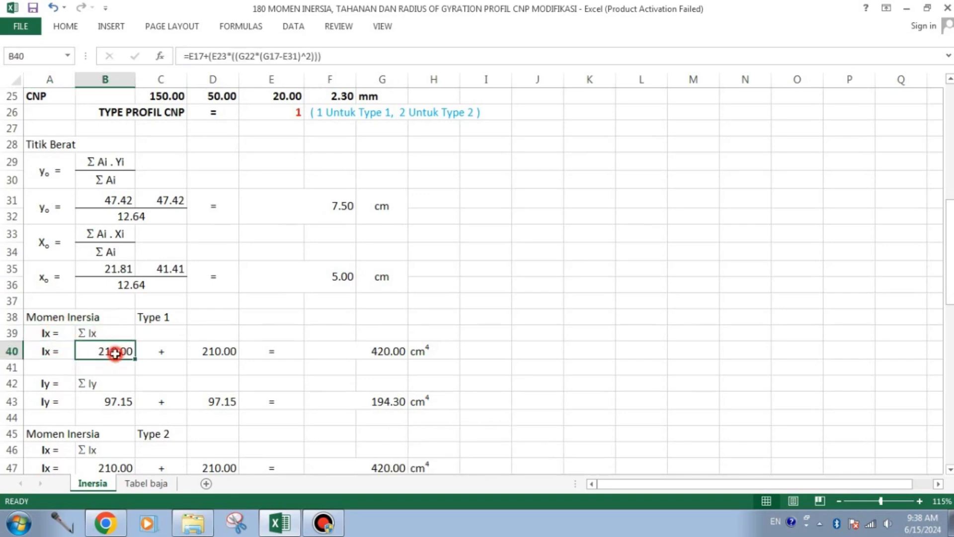
pyautogui.click(160, 352)
pyautogui.click(209, 351)
pyautogui.click(269, 351)
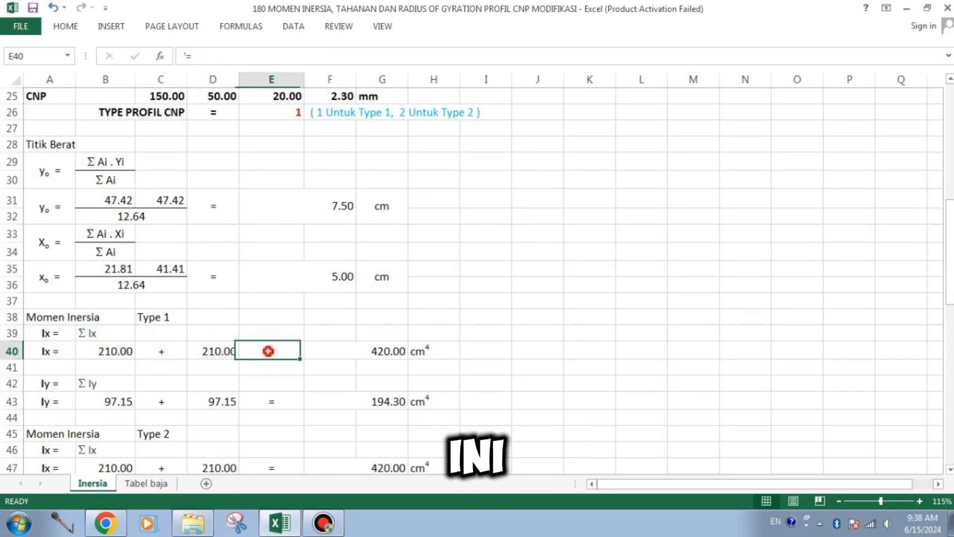
pyautogui.click(365, 351)
pyautogui.click(432, 351)
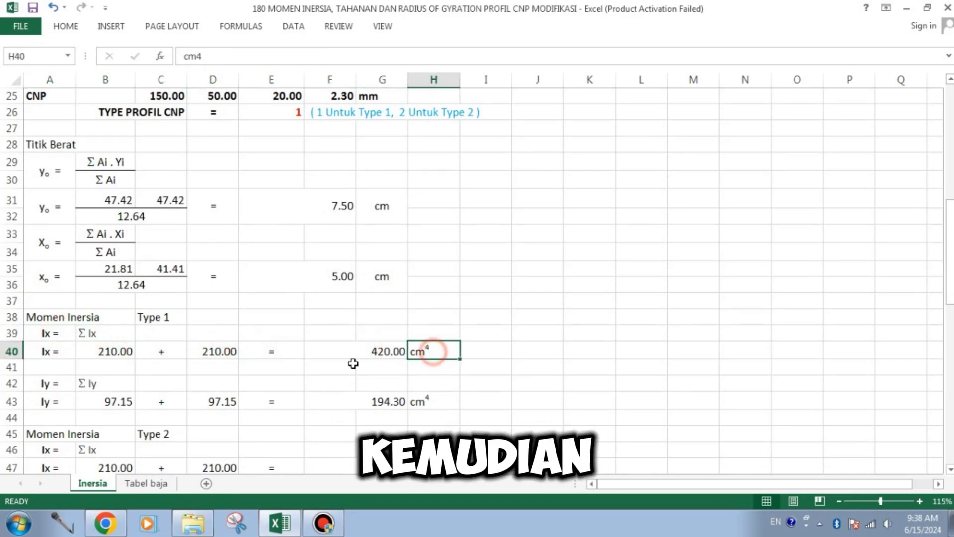
# Step: Examine the Type 1 Momen Inersia calculation of Iy in rows 42 and 43, including both terms, the result and the unit
pyautogui.click(49, 384)
pyautogui.click(101, 384)
pyautogui.click(47, 400)
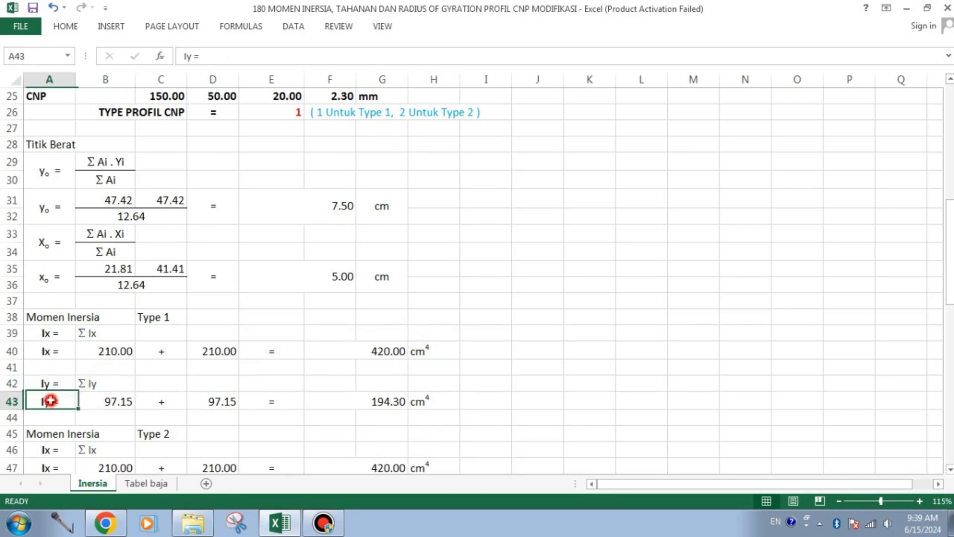
pyautogui.click(112, 402)
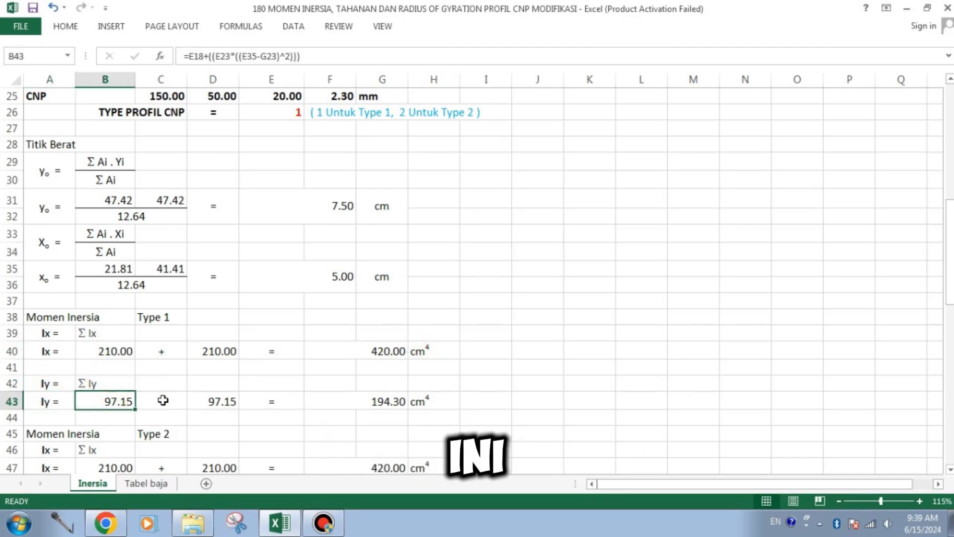
pyautogui.click(163, 400)
pyautogui.click(208, 400)
pyautogui.click(268, 400)
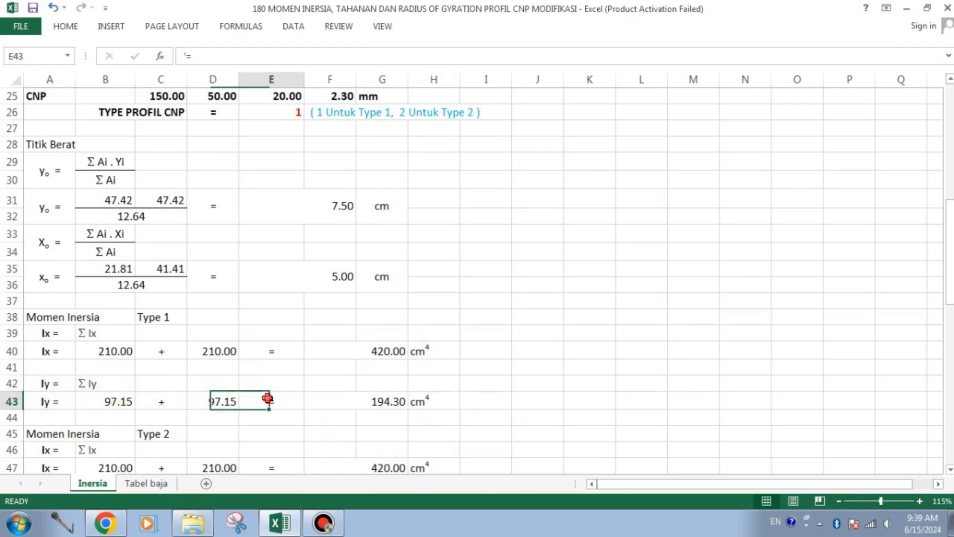
pyautogui.click(380, 400)
pyautogui.click(428, 400)
# Step: Examine the Type 2 Momen Inersia calculation of Ix in rows 46 and 47, including both terms and the result formula
pyautogui.scroll(-2, 468, 305)
pyautogui.scroll(-2, 468, 305)
pyautogui.click(42, 280)
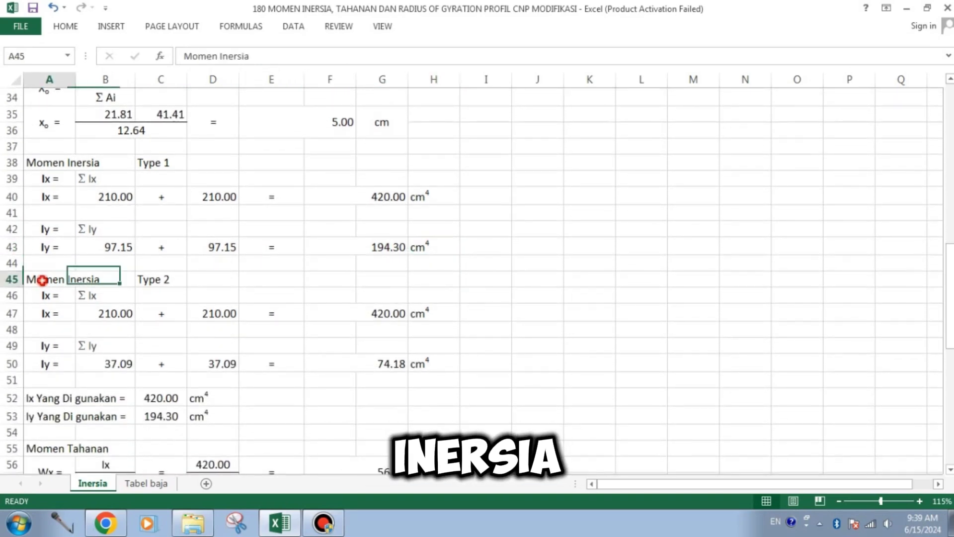
pyautogui.click(154, 279)
pyautogui.click(53, 297)
pyautogui.click(85, 295)
pyautogui.click(56, 313)
pyautogui.click(104, 313)
pyautogui.click(162, 314)
pyautogui.click(211, 313)
pyautogui.click(266, 314)
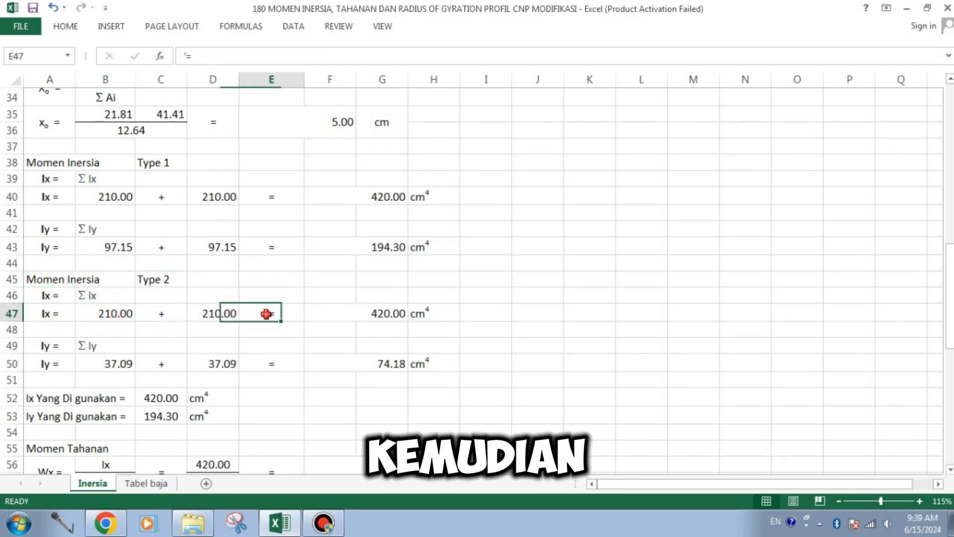
pyautogui.click(364, 313)
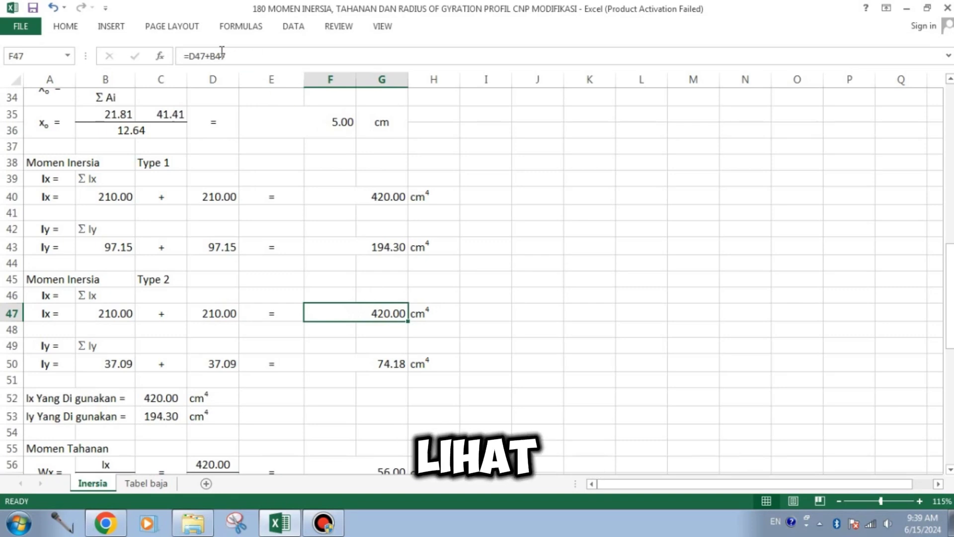
# Step: Examine the Type 2 Momen Inersia calculation of Iy in rows 49 and 50, including both terms, the result and the unit
pyautogui.click(54, 345)
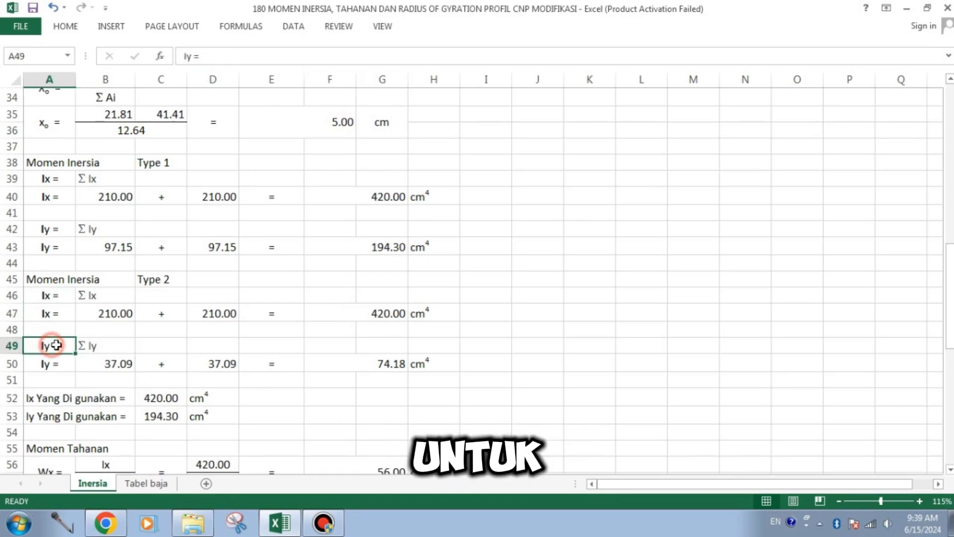
pyautogui.click(90, 344)
pyautogui.click(52, 363)
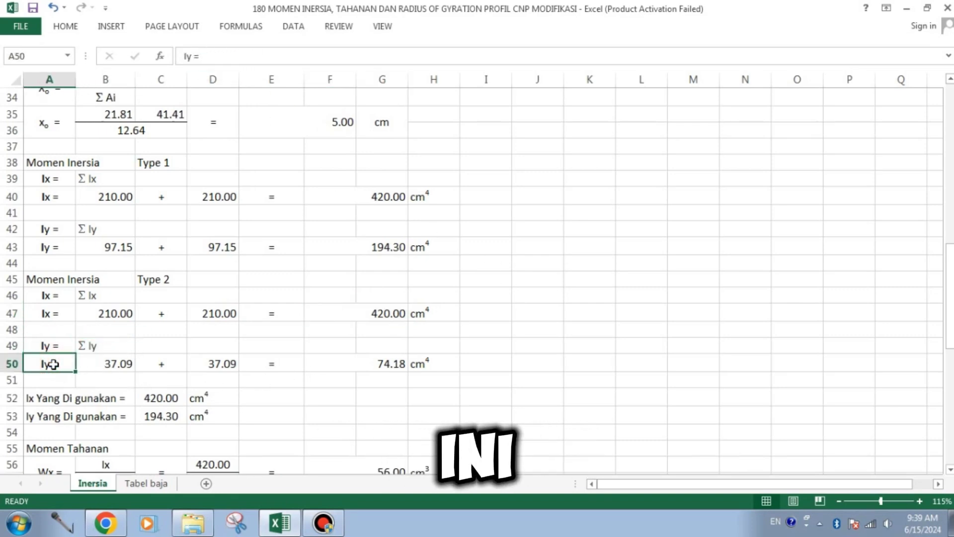
pyautogui.click(109, 366)
pyautogui.click(153, 364)
pyautogui.click(209, 364)
pyautogui.click(273, 365)
pyautogui.click(366, 363)
pyautogui.click(445, 361)
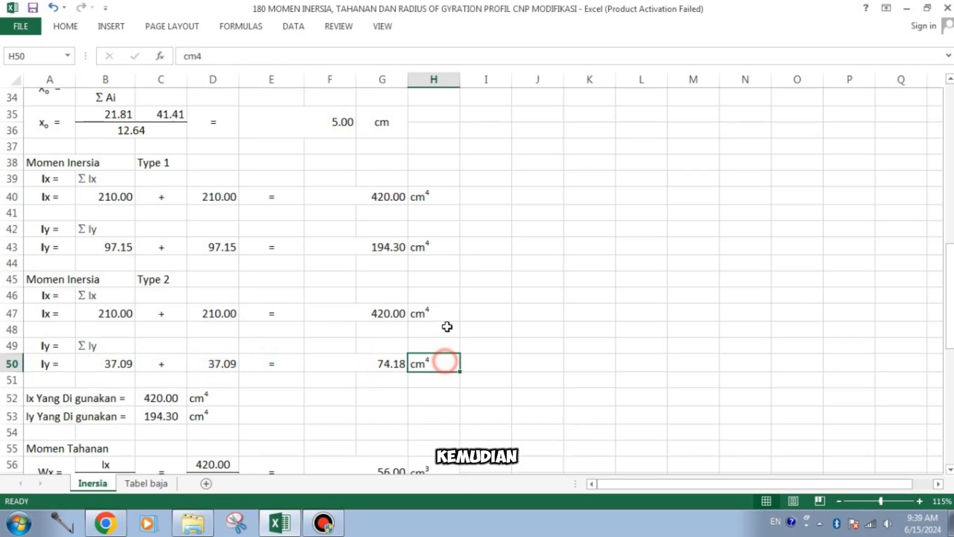
# Step: Check how the Ix and Iy Yang Di gunakan formulas choose between the Type 1 and Type 2 results through TYPE PROFIL CNP
pyautogui.scroll(-2, 449, 348)
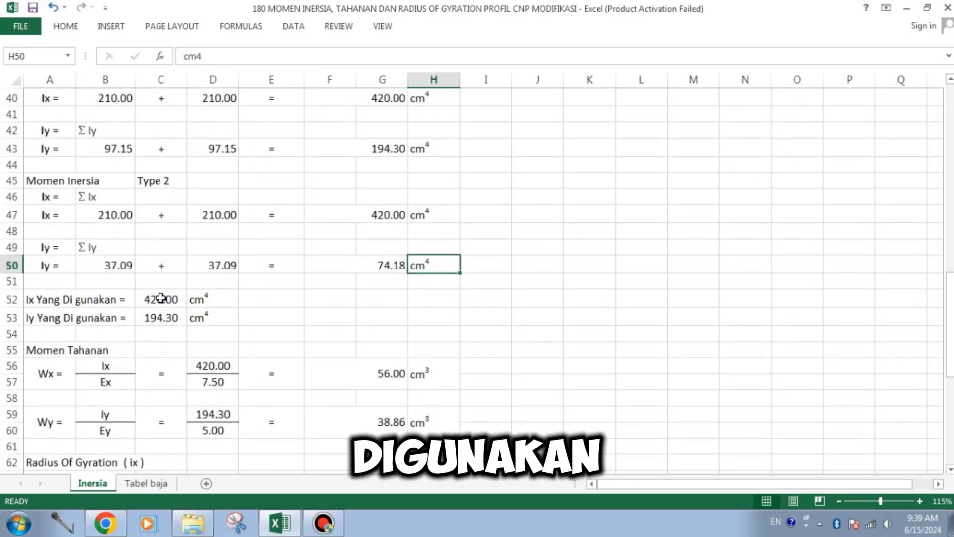
pyautogui.click(165, 301)
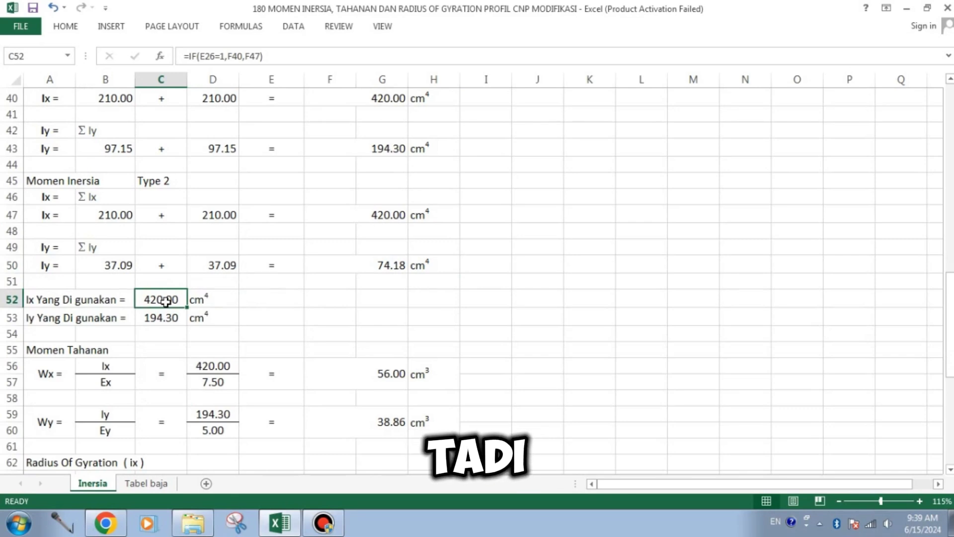
pyautogui.scroll(7, 166, 300)
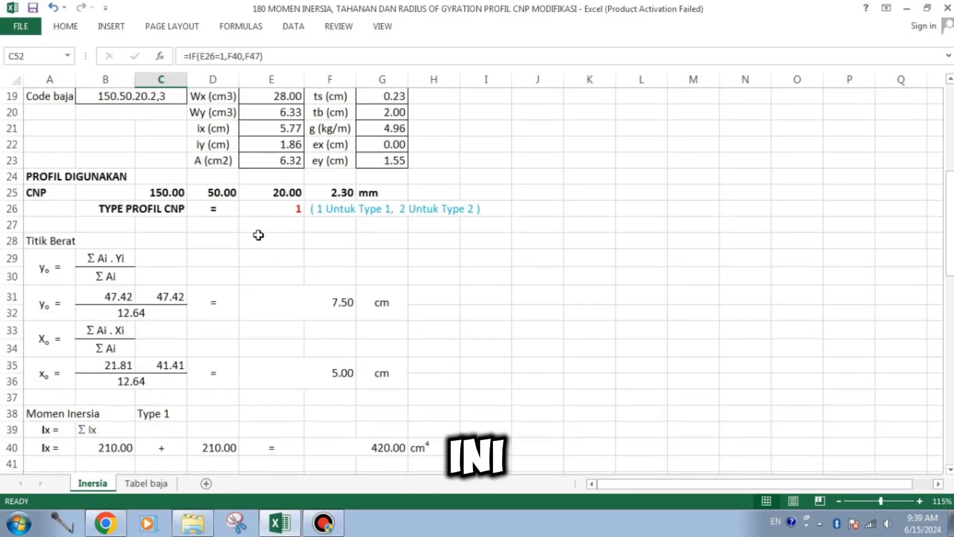
pyautogui.scroll(-4, 319, 234)
pyautogui.scroll(-2, 267, 394)
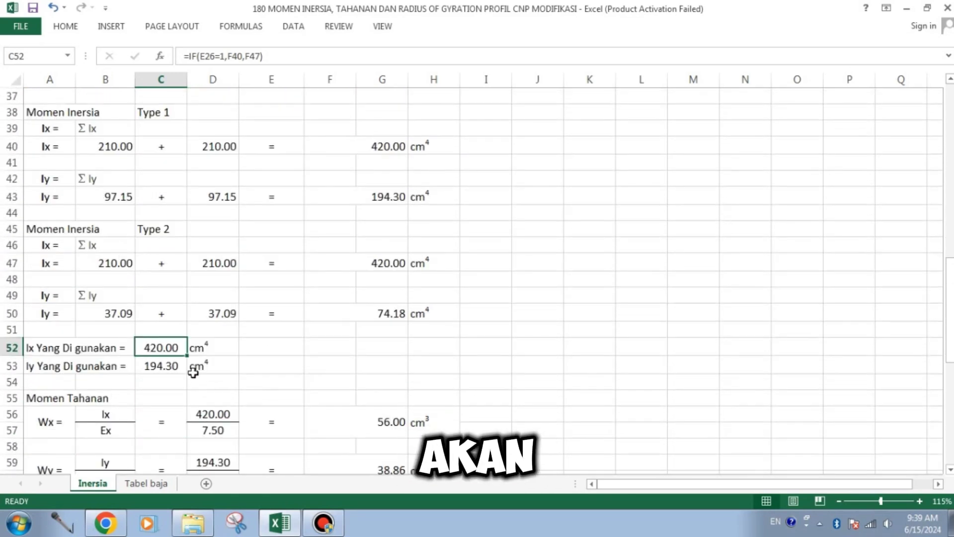
pyautogui.scroll(1, 175, 393)
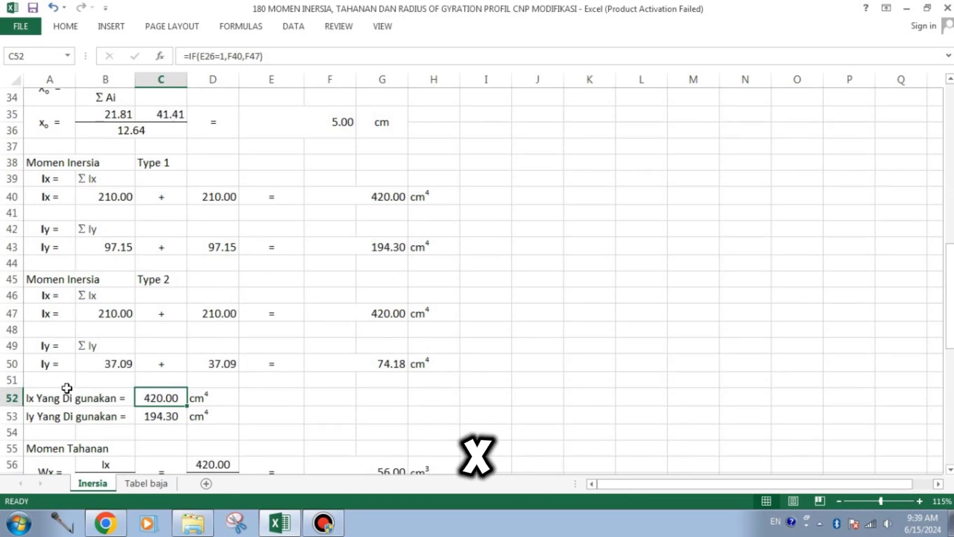
pyautogui.click(140, 417)
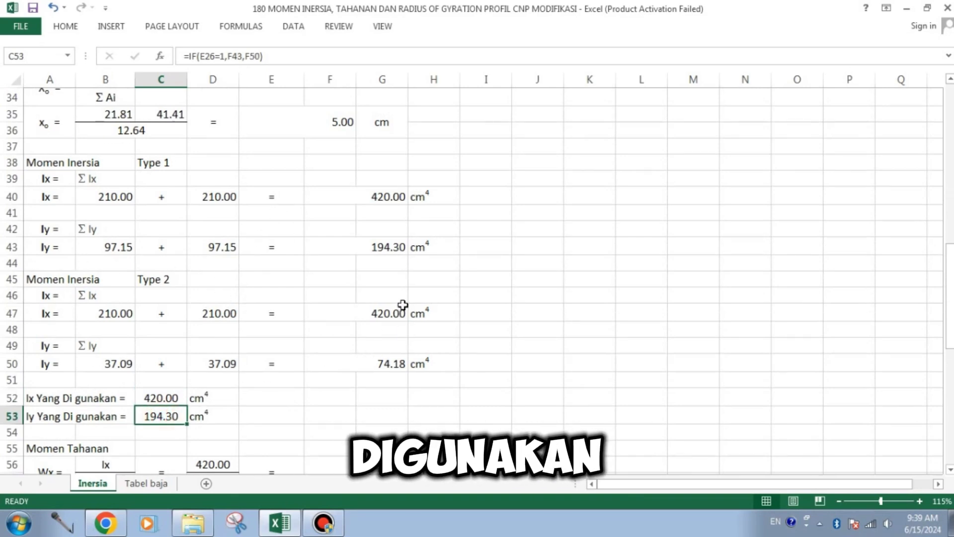
# Step: Examine the Momen Tahanan calculation of Wx, including the Ix/Ex formula, its numerator and denominator, the result and the unit
pyautogui.scroll(-2, 409, 299)
pyautogui.scroll(-1, 320, 311)
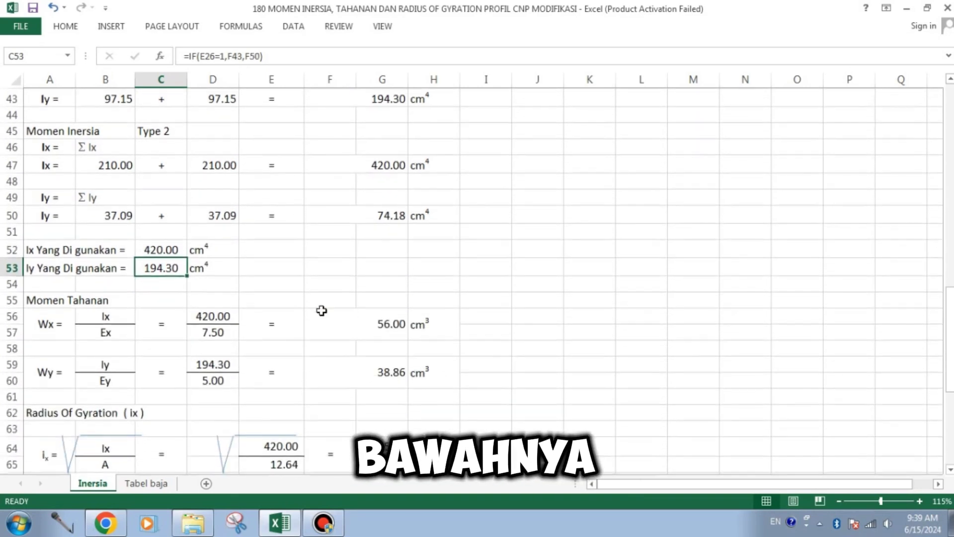
pyautogui.click(52, 325)
pyautogui.click(113, 315)
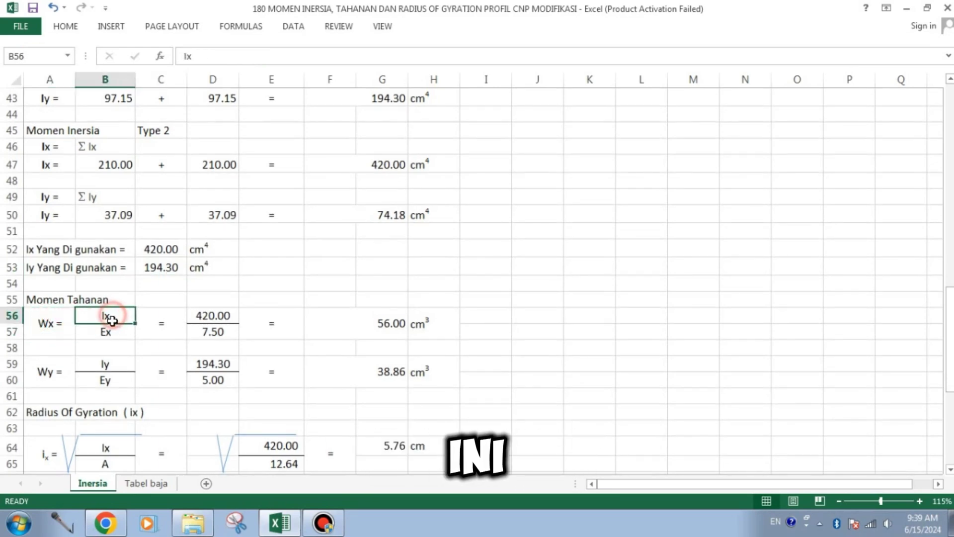
pyautogui.click(107, 336)
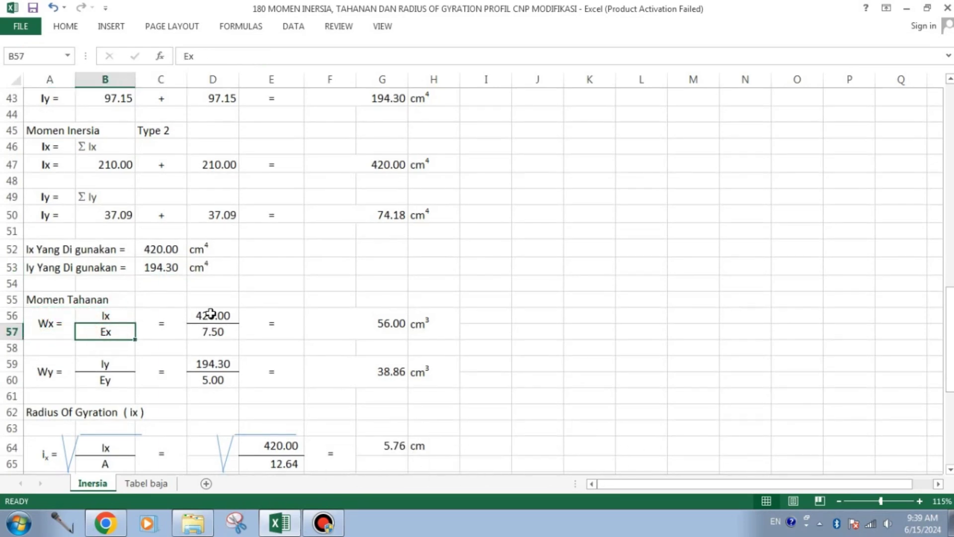
pyautogui.click(211, 313)
pyautogui.click(211, 332)
pyautogui.click(356, 328)
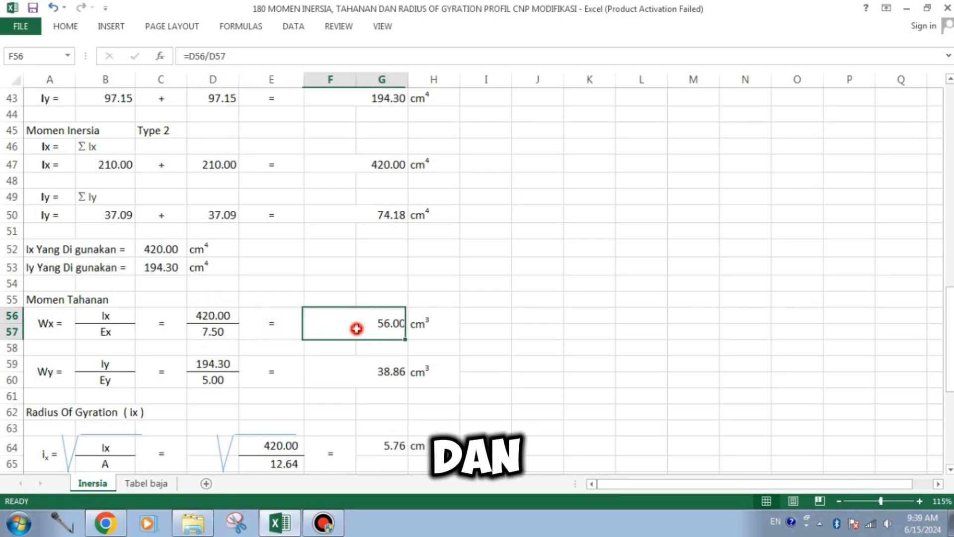
pyautogui.click(431, 324)
# Step: Examine the Momen Tahanan calculation of Wy, including the Iy/Ey formula, its numerator and denominator, the result and the unit
pyautogui.click(55, 374)
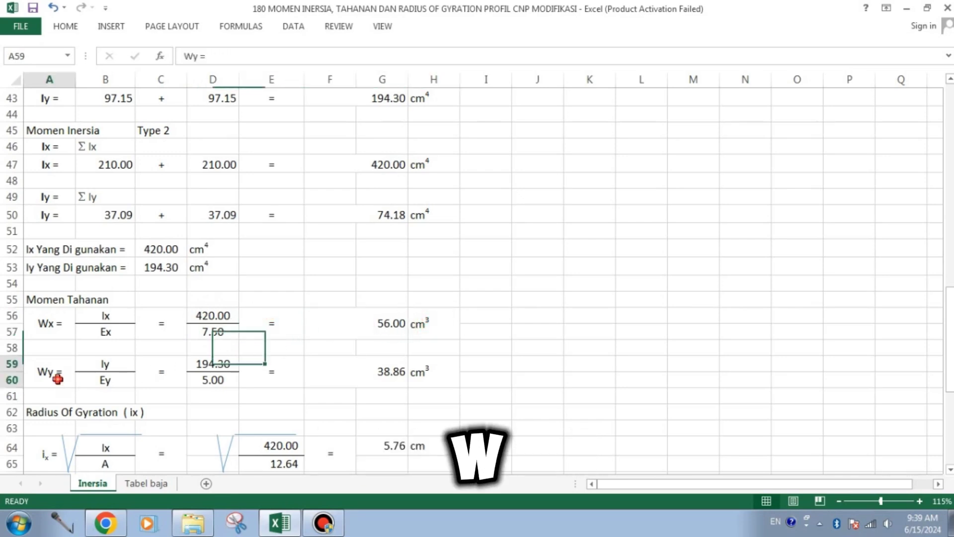
pyautogui.click(106, 365)
pyautogui.click(106, 379)
pyautogui.click(158, 373)
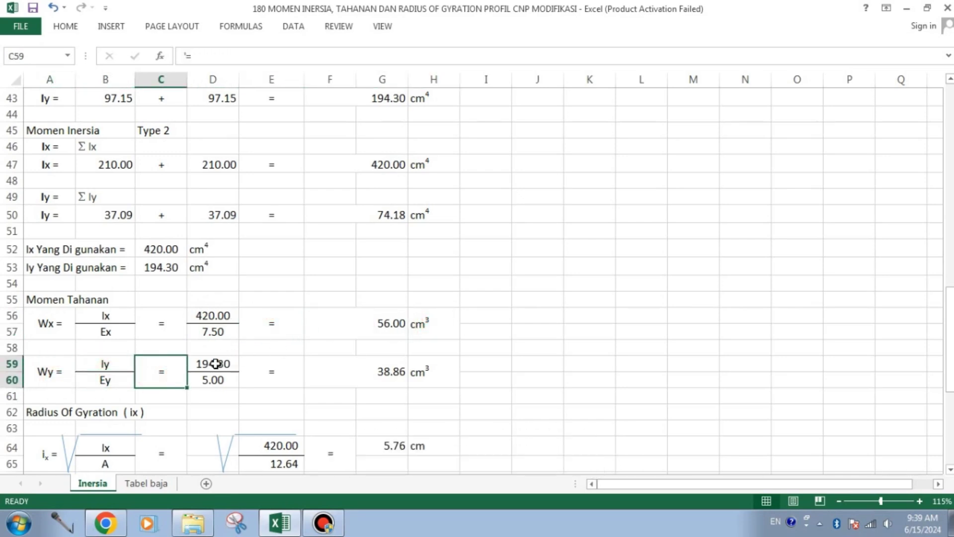
pyautogui.click(213, 364)
pyautogui.click(216, 380)
pyautogui.click(266, 377)
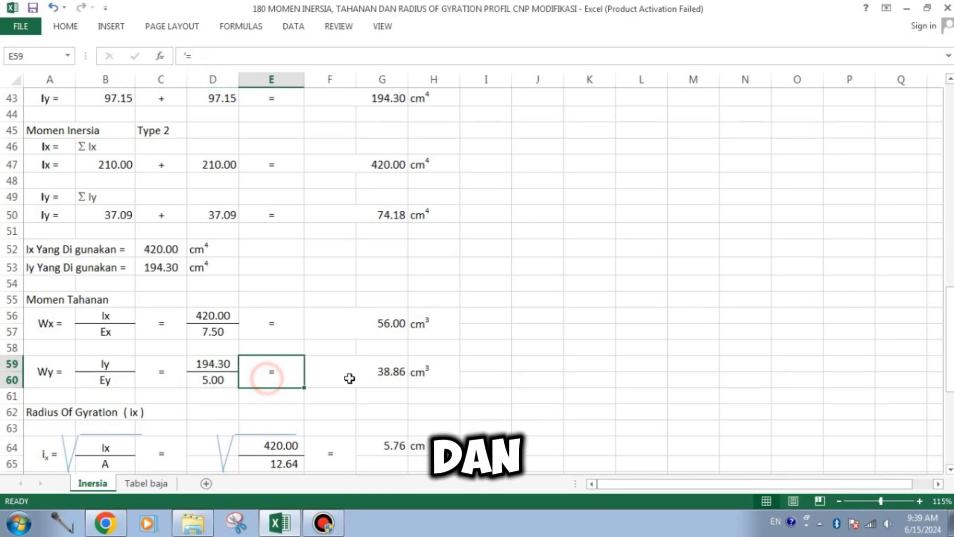
pyautogui.click(360, 378)
pyautogui.click(433, 377)
# Step: Relate the Radius Of Gyration section to the ix and iy entries in the single-profile property table
pyautogui.scroll(-2, 477, 323)
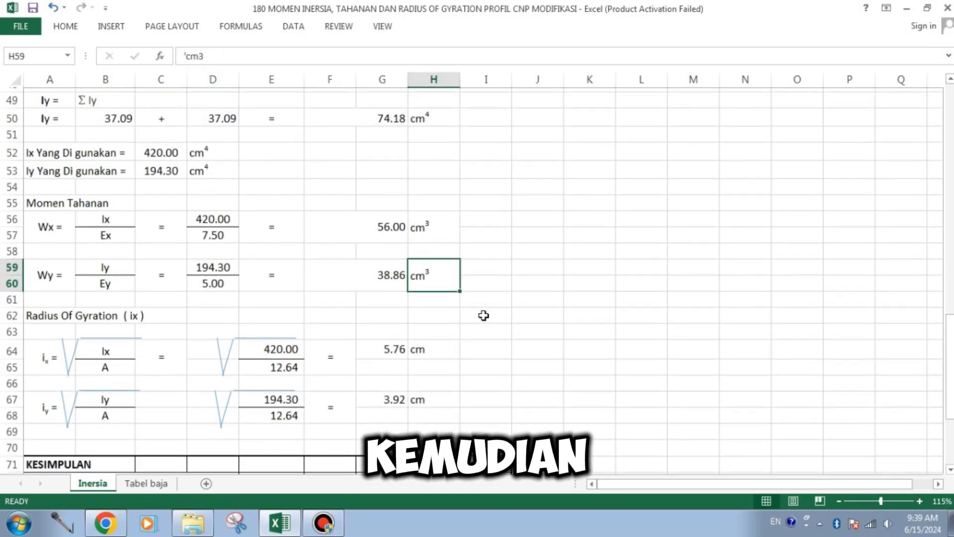
pyautogui.click(52, 310)
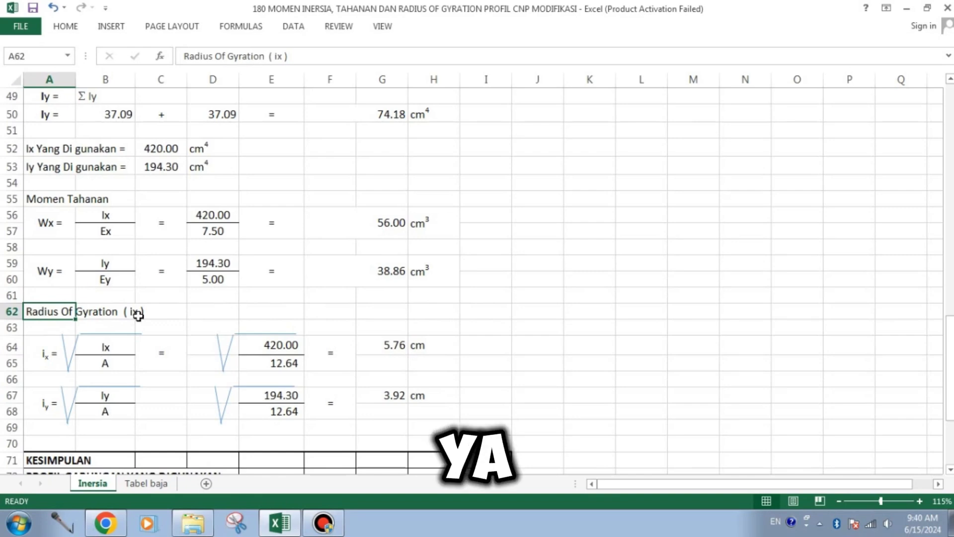
pyautogui.scroll(12, 234, 351)
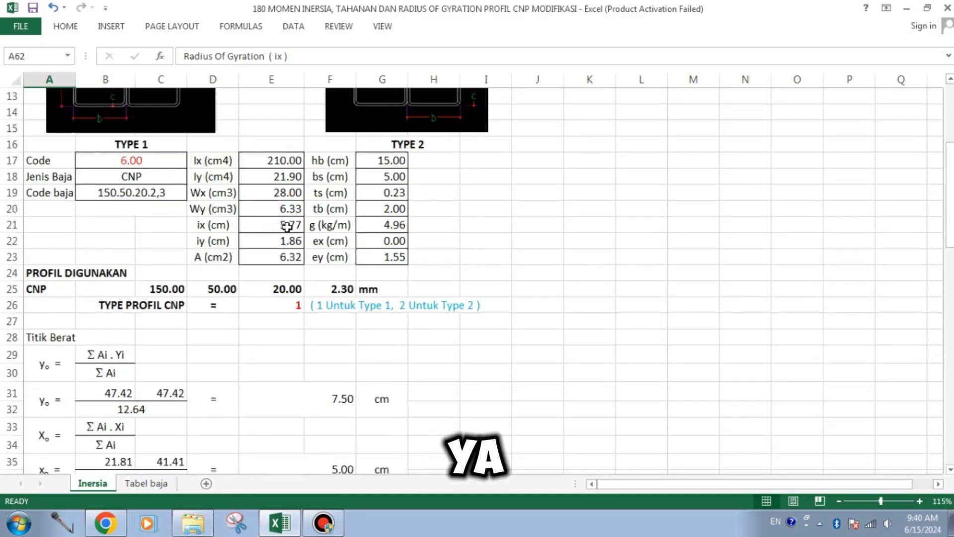
pyautogui.scroll(-9, 288, 229)
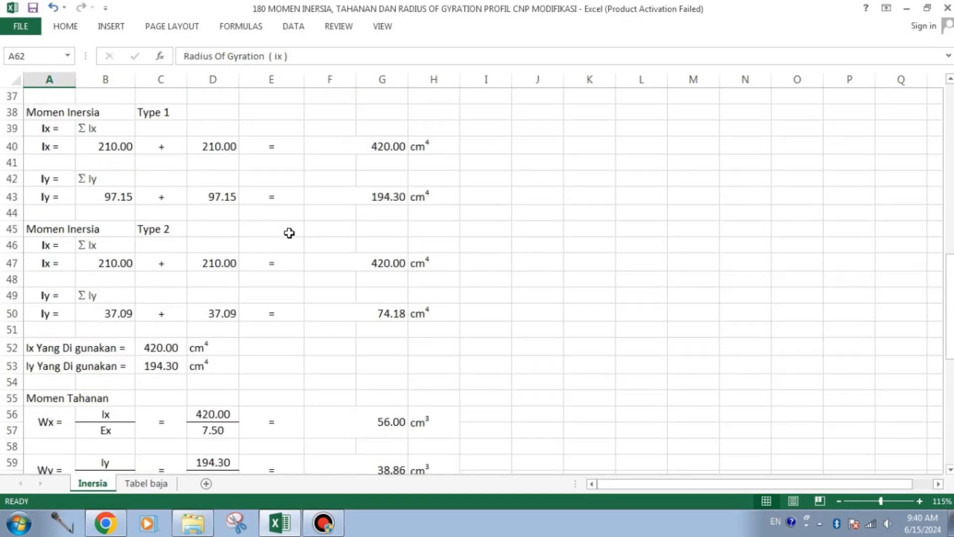
pyautogui.scroll(-4, 290, 233)
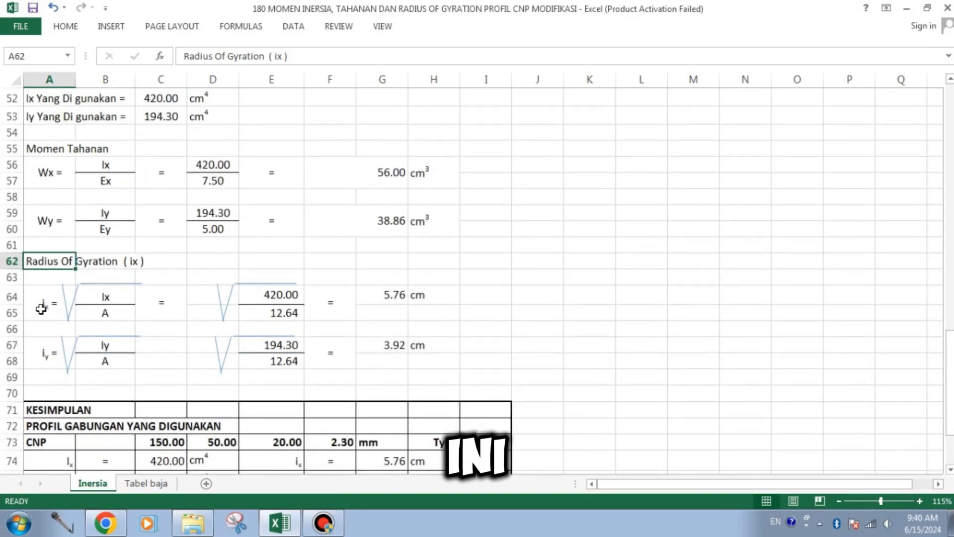
# Step: Examine the Radius Of Gyration calculation of ix, including the root of Ix/A, its numerator and denominator, the result and the unit
pyautogui.click(42, 307)
pyautogui.click(106, 297)
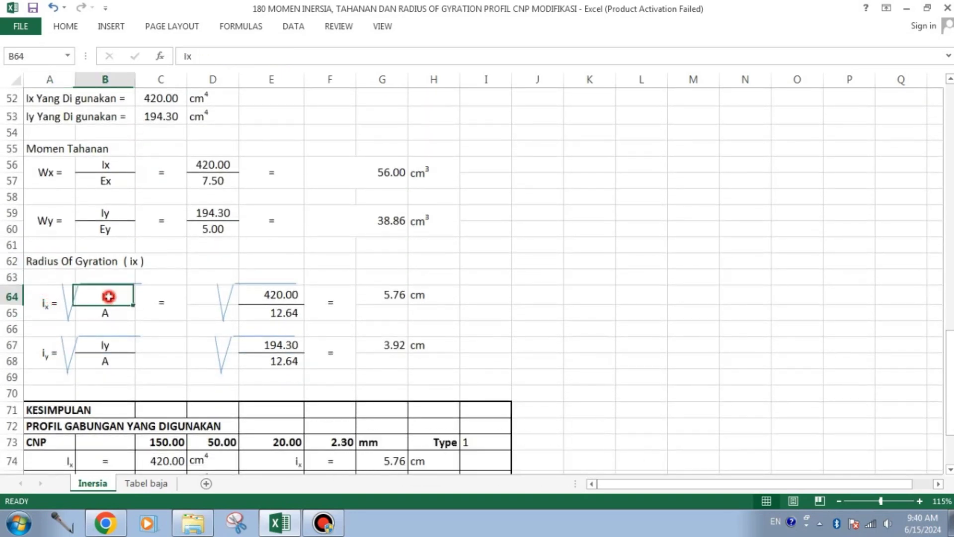
pyautogui.click(149, 304)
pyautogui.click(281, 294)
pyautogui.click(279, 311)
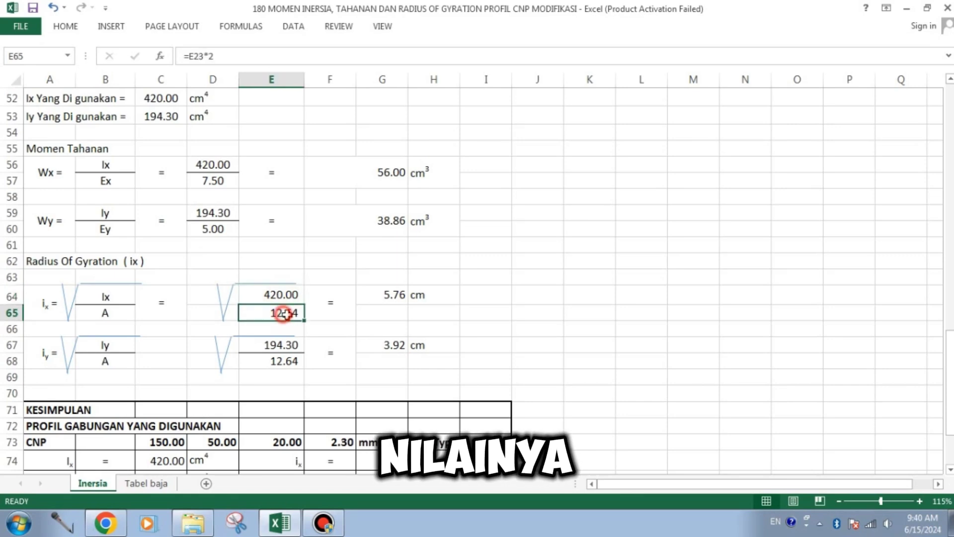
pyautogui.click(326, 309)
pyautogui.click(384, 300)
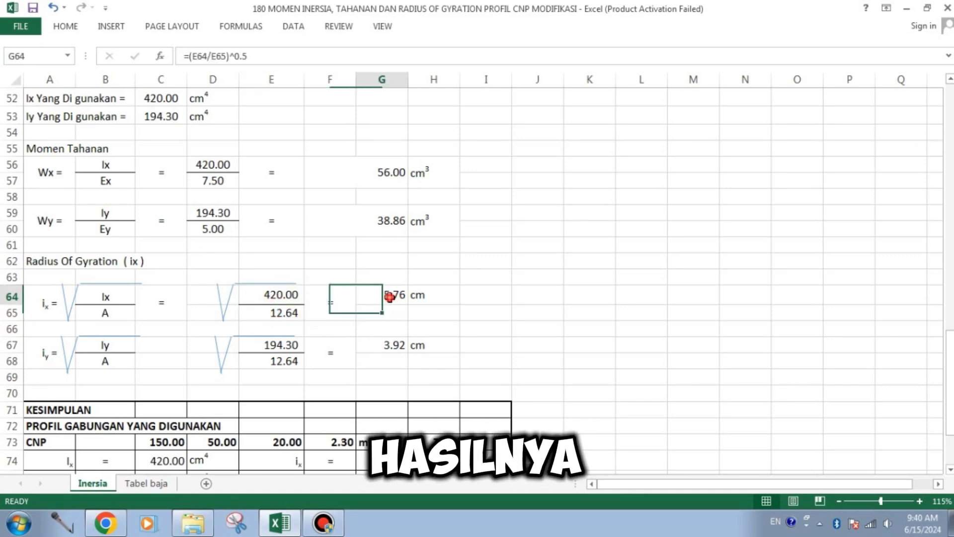
pyautogui.click(432, 297)
# Step: Examine the Radius Of Gyration calculation of iy, including the root of Iy/A, its numerator and denominator, the result and the unit
pyautogui.click(49, 355)
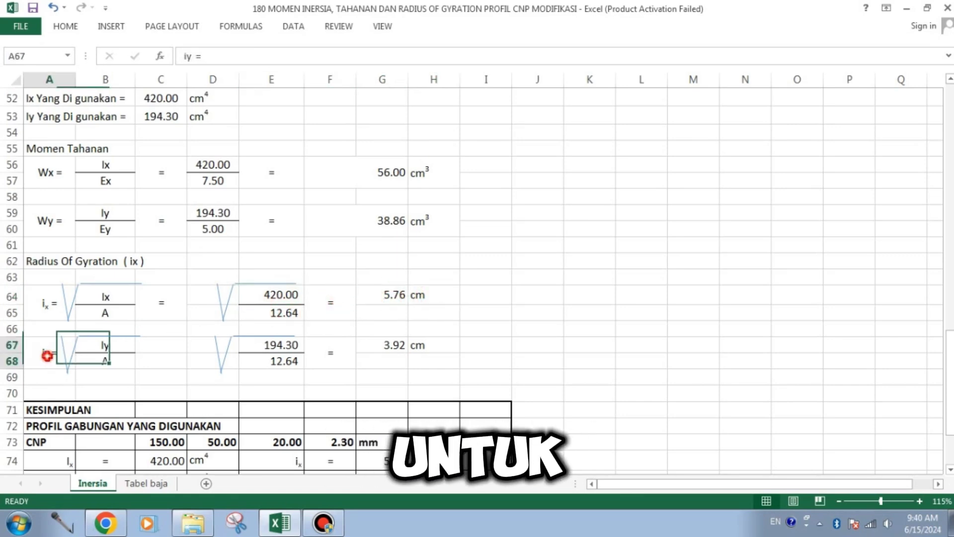
pyautogui.click(110, 345)
pyautogui.click(110, 361)
pyautogui.click(279, 345)
pyautogui.click(282, 362)
pyautogui.click(334, 357)
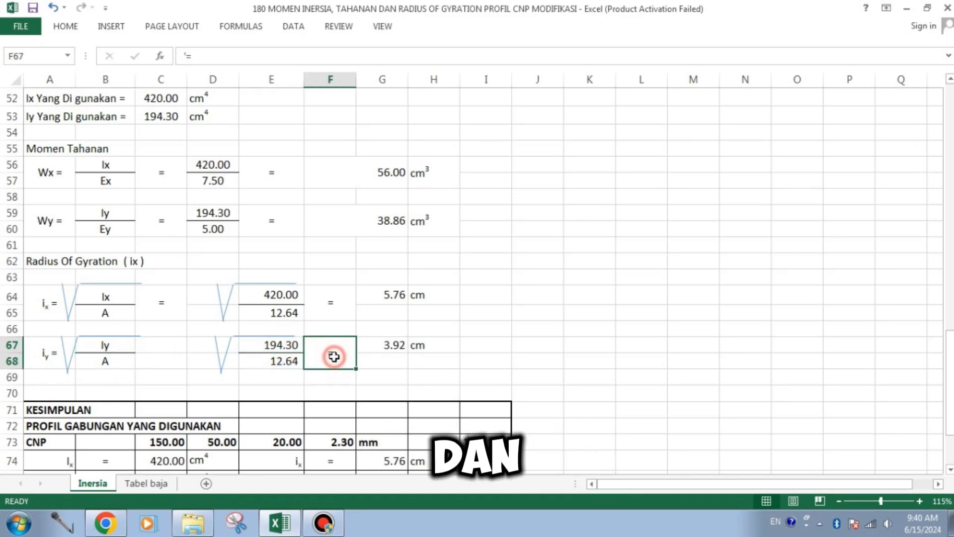
pyautogui.click(393, 345)
pyautogui.click(428, 345)
# Step: Review the KESIMPULAN heading and the PROFIL GABUNGAN YANG DIGUNAKAN row, covering the CNP dimensions, their unit and the profile type
pyautogui.scroll(-3, 478, 297)
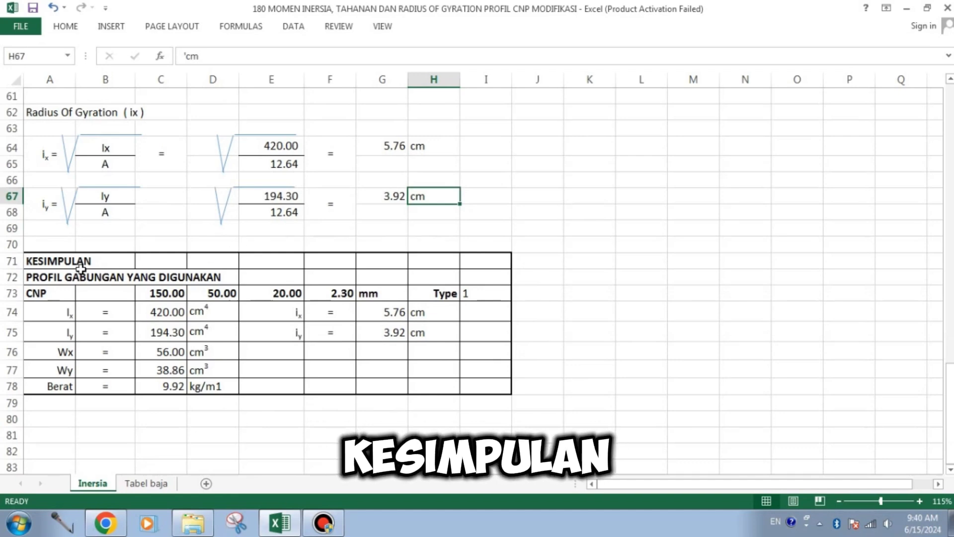
pyautogui.click(51, 261)
pyautogui.click(31, 278)
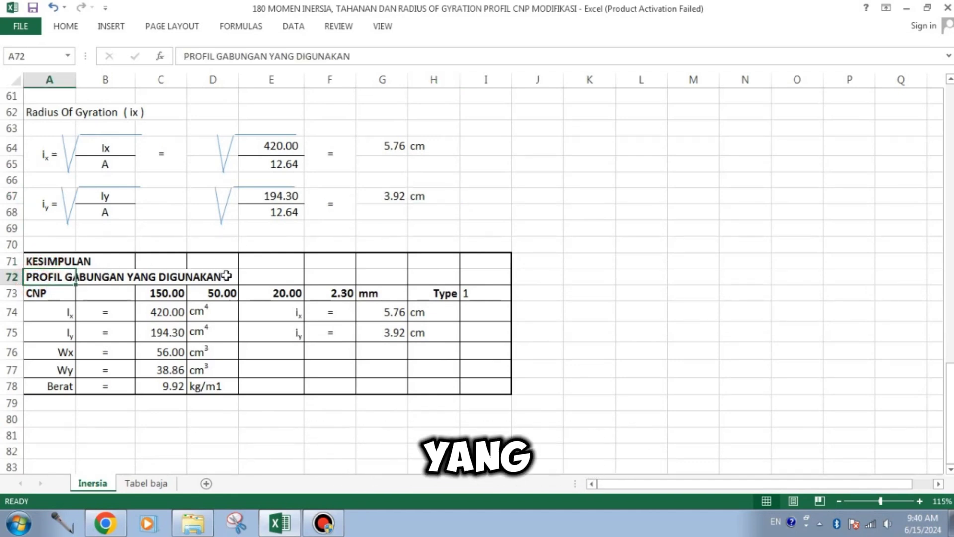
pyautogui.click(33, 292)
pyautogui.click(167, 294)
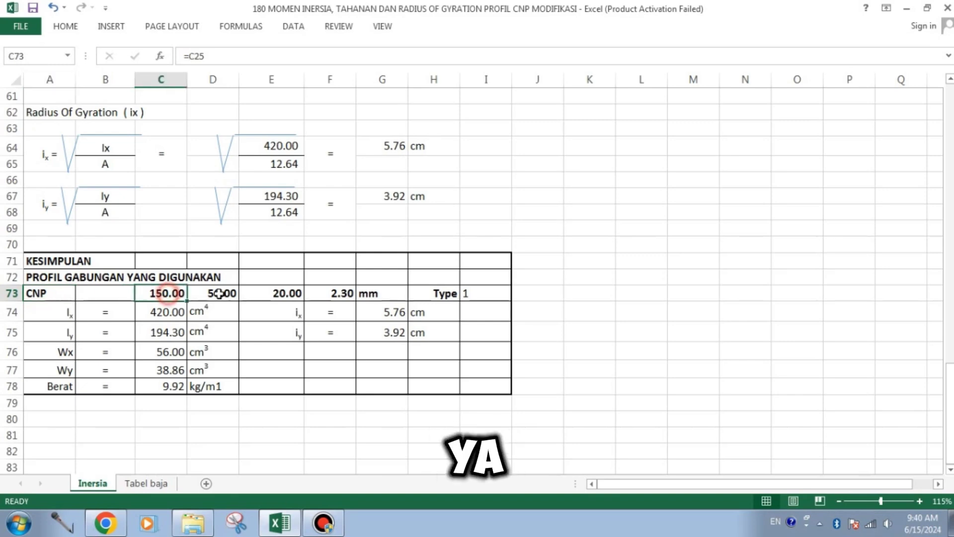
pyautogui.click(225, 293)
pyautogui.click(279, 293)
pyautogui.click(335, 294)
pyautogui.click(374, 293)
pyautogui.click(425, 293)
pyautogui.click(478, 293)
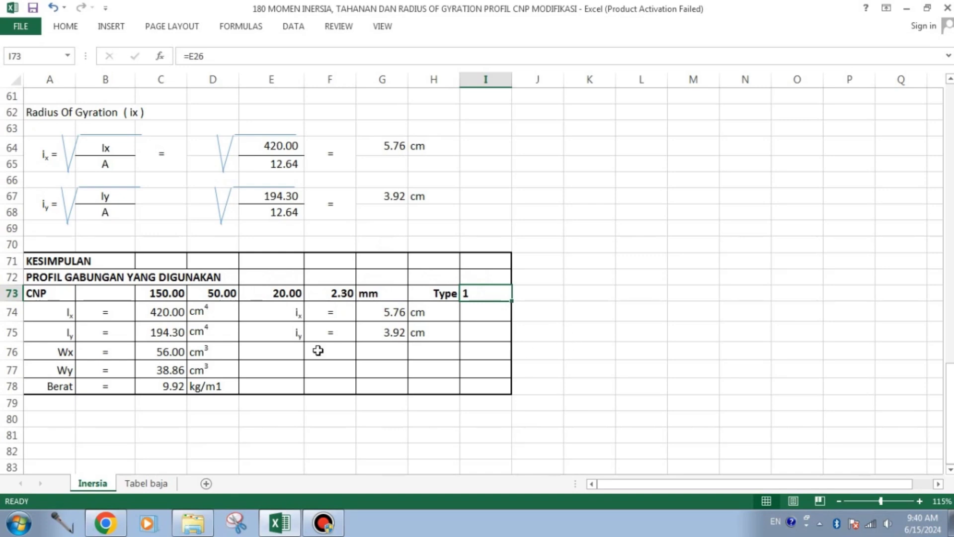
# Step: Review the moments of inertia Ix and Iy with their units in the KESIMPULAN table
pyautogui.click(69, 314)
pyautogui.click(103, 314)
pyautogui.click(171, 312)
pyautogui.click(208, 310)
pyautogui.click(72, 332)
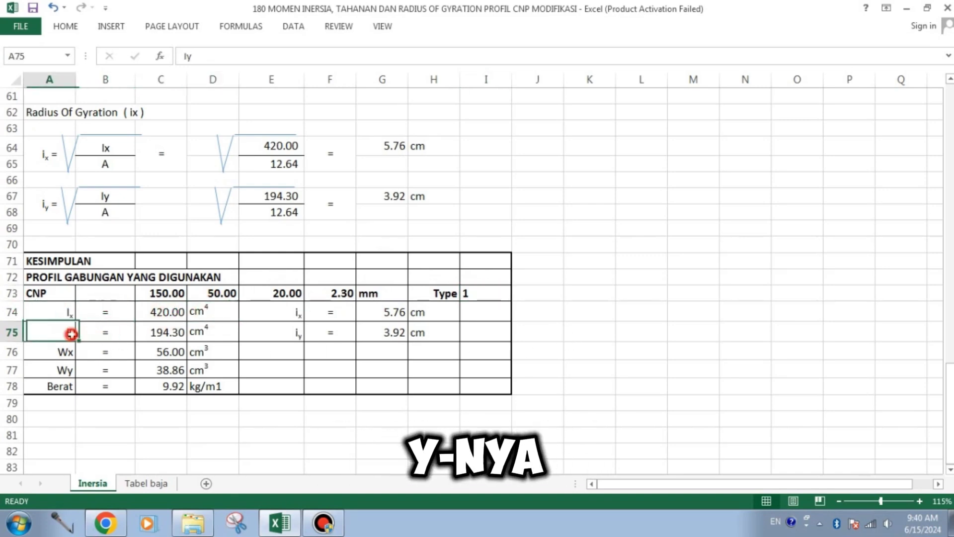
pyautogui.click(99, 331)
pyautogui.click(160, 331)
pyautogui.click(211, 331)
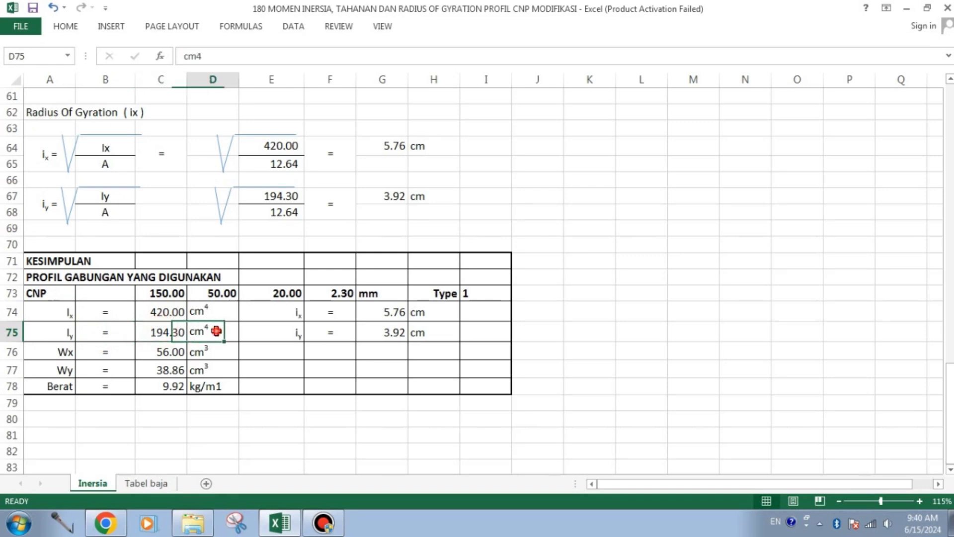
# Step: Review the section moduli Wx and Wy with their units in the KESIMPULAN table
pyautogui.click(70, 352)
pyautogui.click(108, 353)
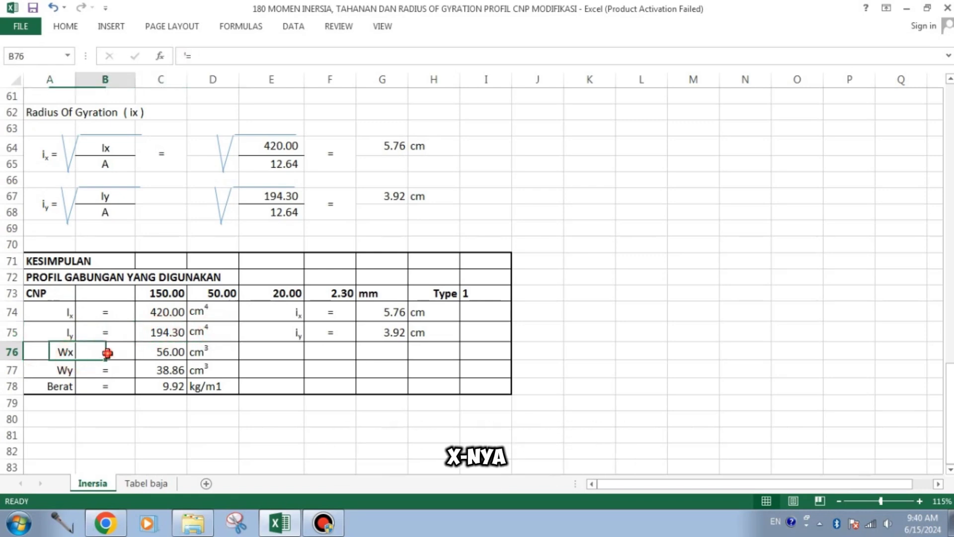
pyautogui.click(160, 351)
pyautogui.click(211, 350)
pyautogui.click(71, 370)
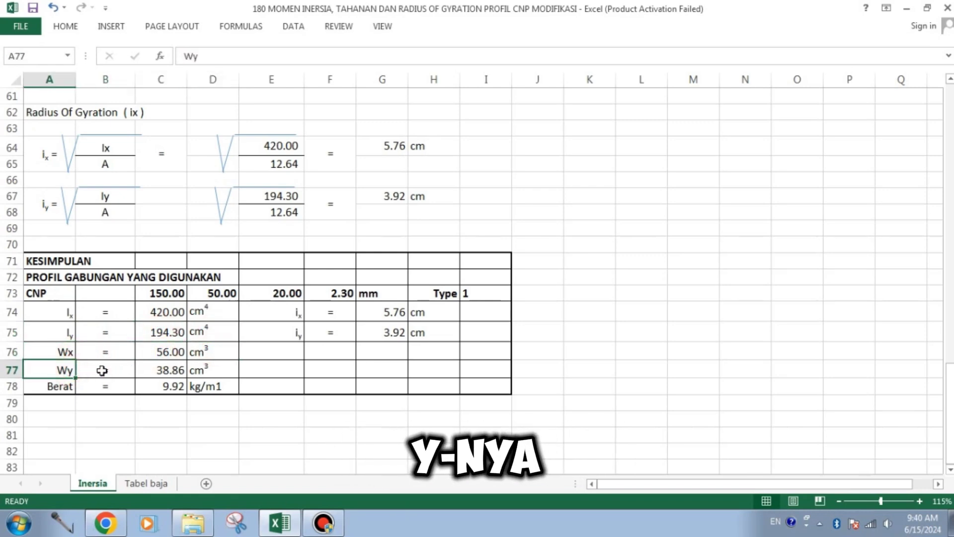
pyautogui.click(100, 370)
pyautogui.click(152, 370)
pyautogui.click(203, 370)
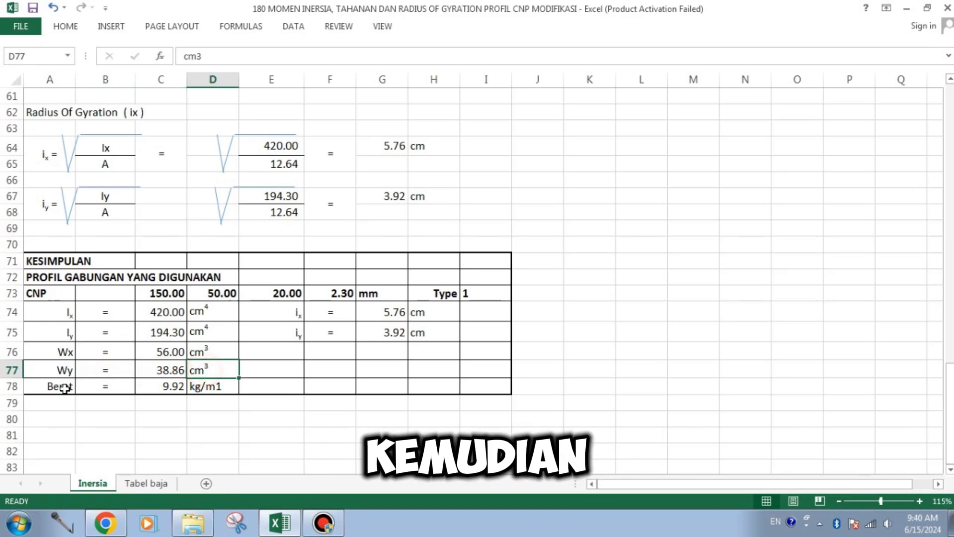
# Step: Check the Berat entry of the combined profile in the KESIMPULAN table, including its formula and unit
pyautogui.click(64, 386)
pyautogui.click(106, 386)
pyautogui.click(160, 388)
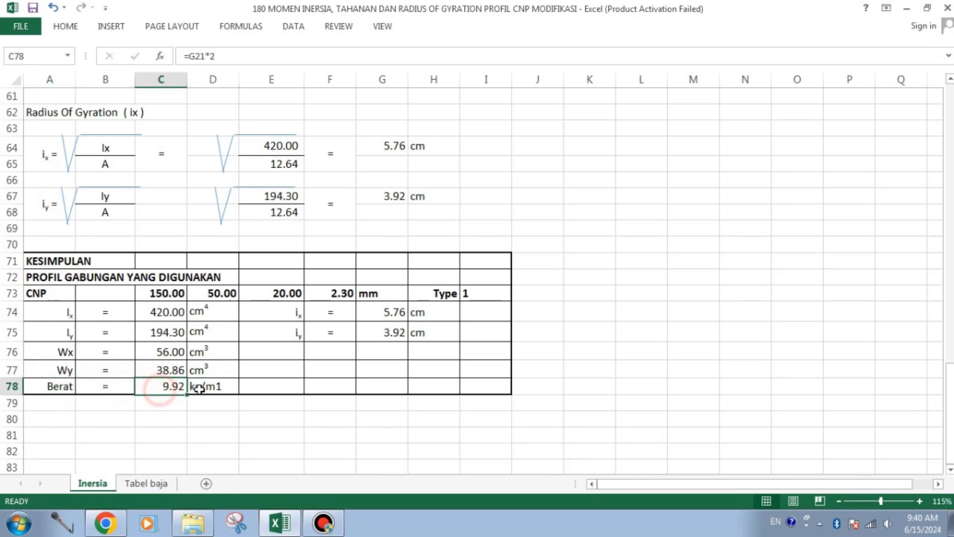
pyautogui.click(205, 388)
# Step: Review the radii of gyration ix and iy with their units in the KESIMPULAN table
pyautogui.click(292, 314)
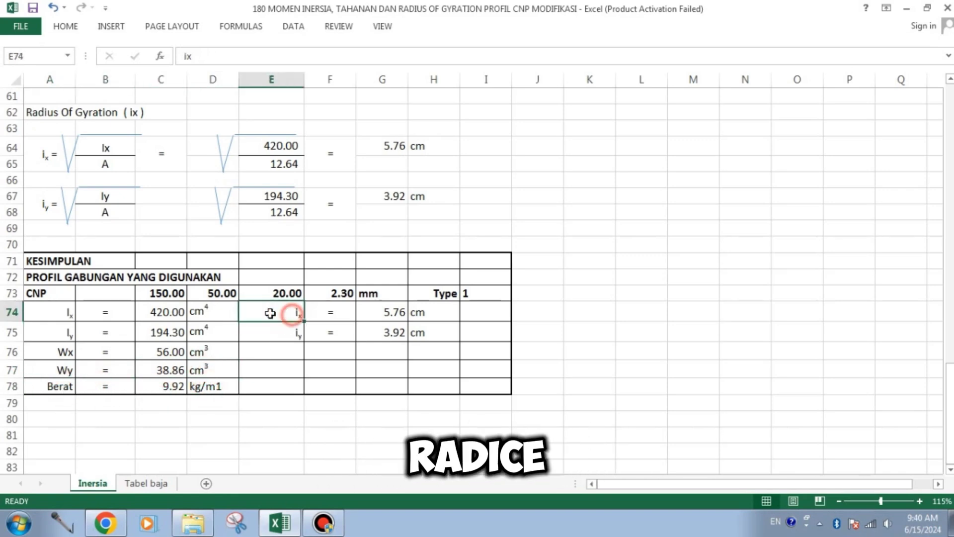
pyautogui.click(338, 314)
pyautogui.click(388, 312)
pyautogui.click(428, 312)
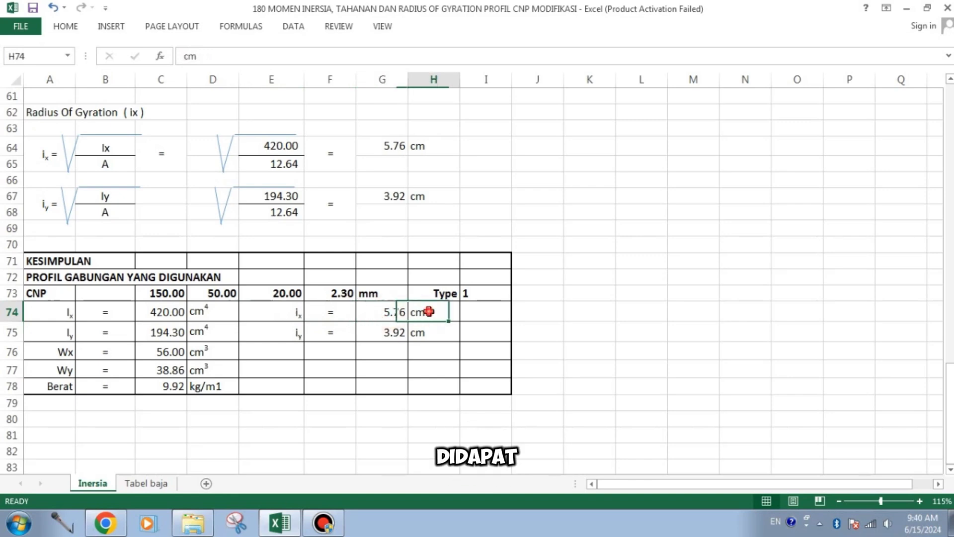
pyautogui.click(299, 331)
pyautogui.click(331, 333)
pyautogui.click(388, 331)
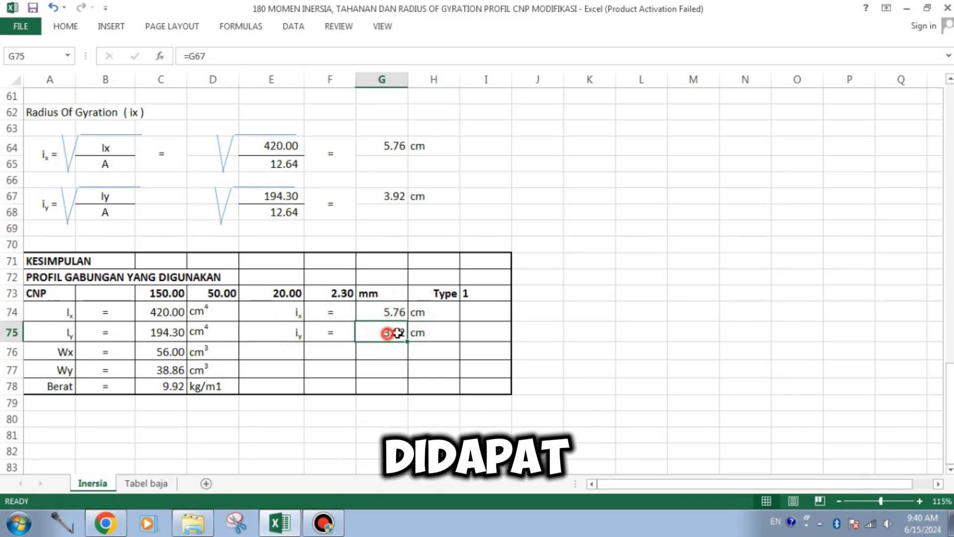
pyautogui.click(426, 331)
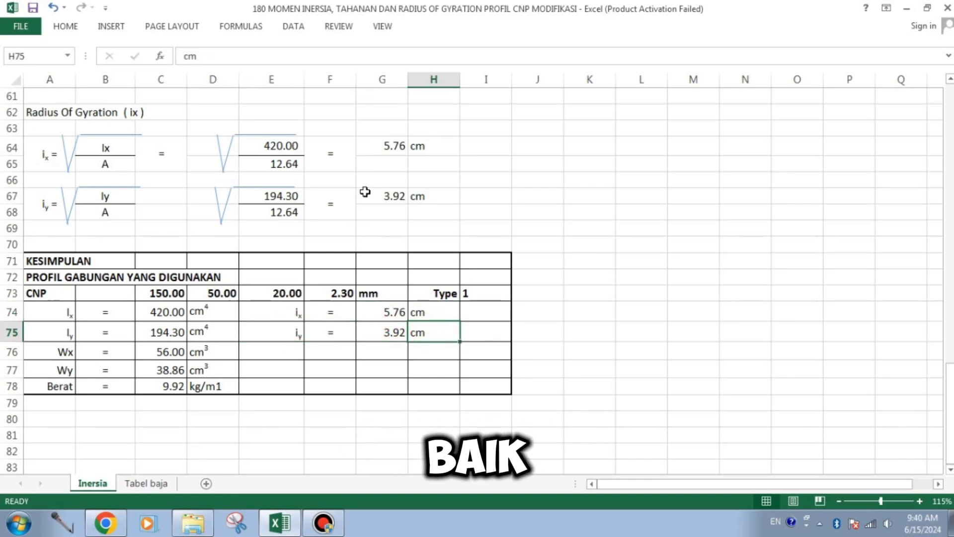
# Step: Return to the Inersia sheet's title and the Type 1 and Type 2 profile drawings
pyautogui.scroll(14, 380, 290)
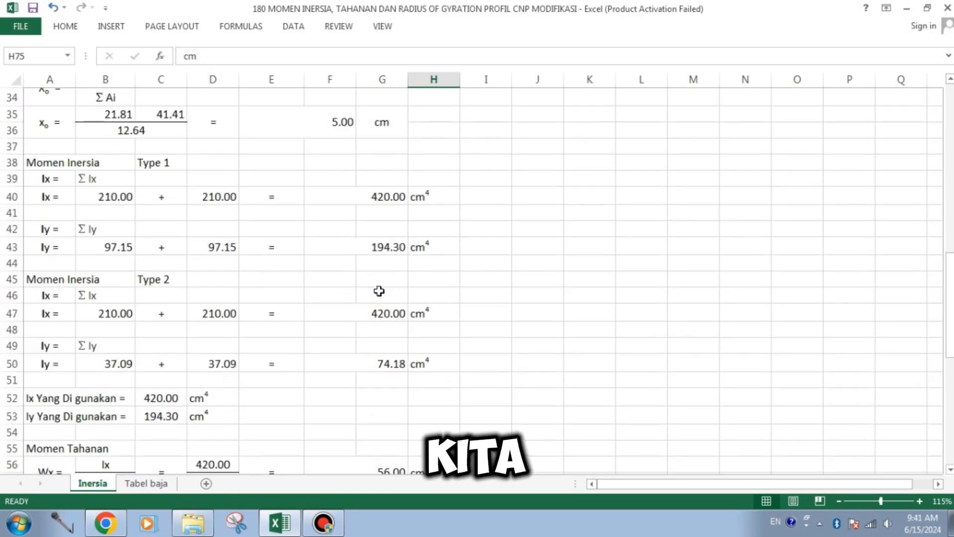
pyautogui.scroll(6, 379, 291)
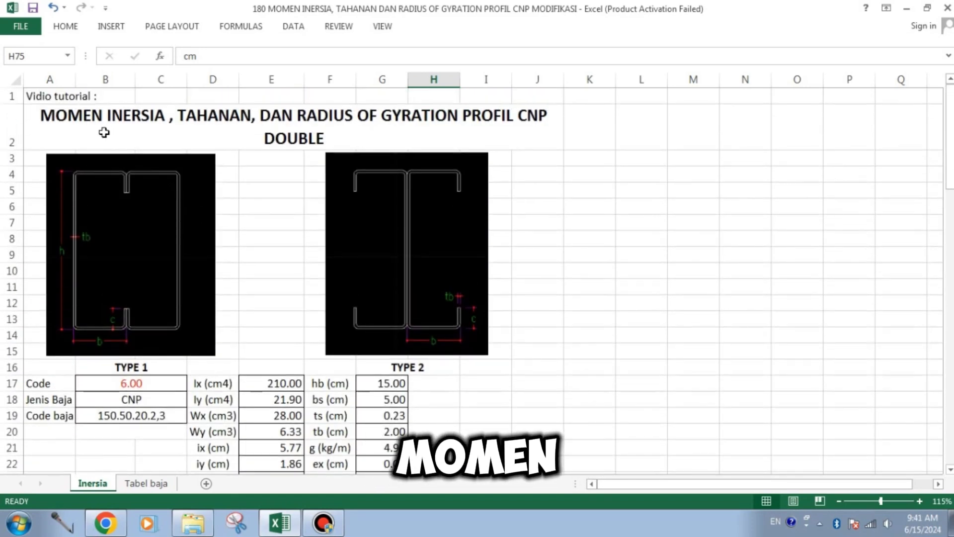